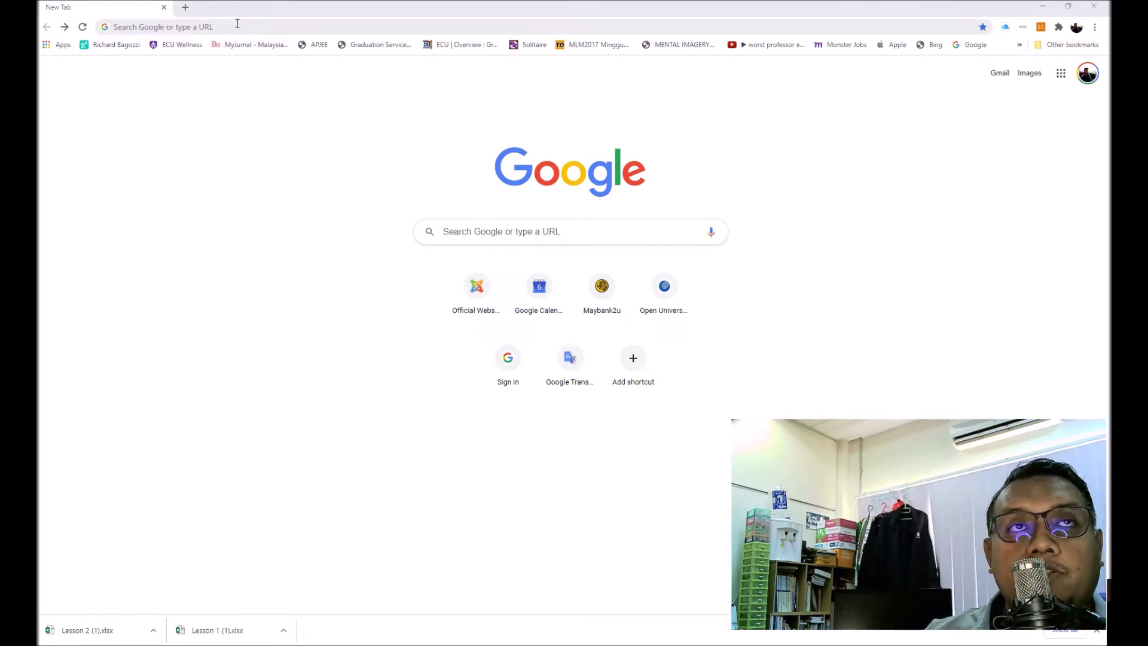
- Go to azminias.com in Chrome and download the Lesson 1 and Lesson 2 workbooks
{"action": "left_click", "coordinate": [237, 24]}
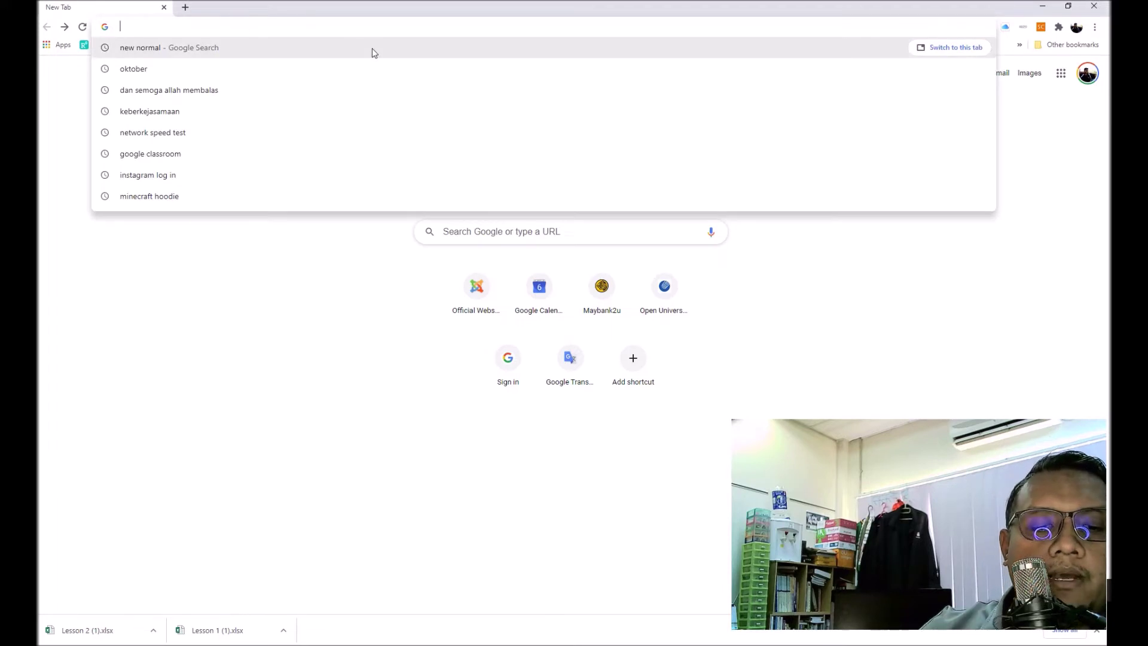
{"action": "type", "text": "azmini"}
{"action": "key", "text": "Return"}
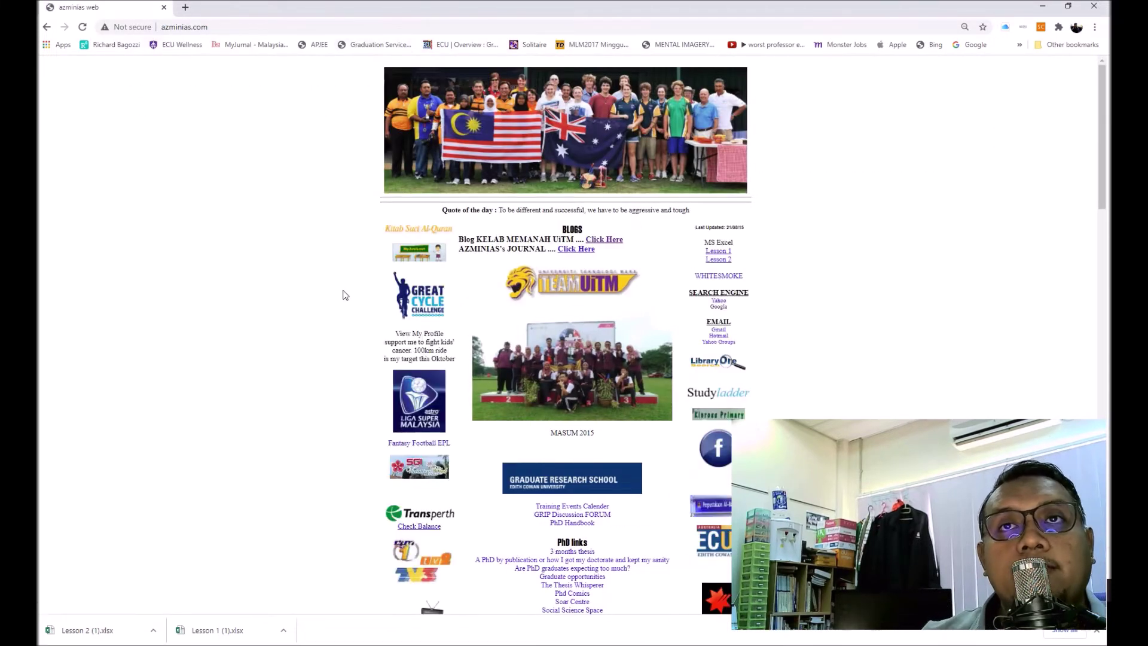
{"action": "left_click", "coordinate": [722, 251]}
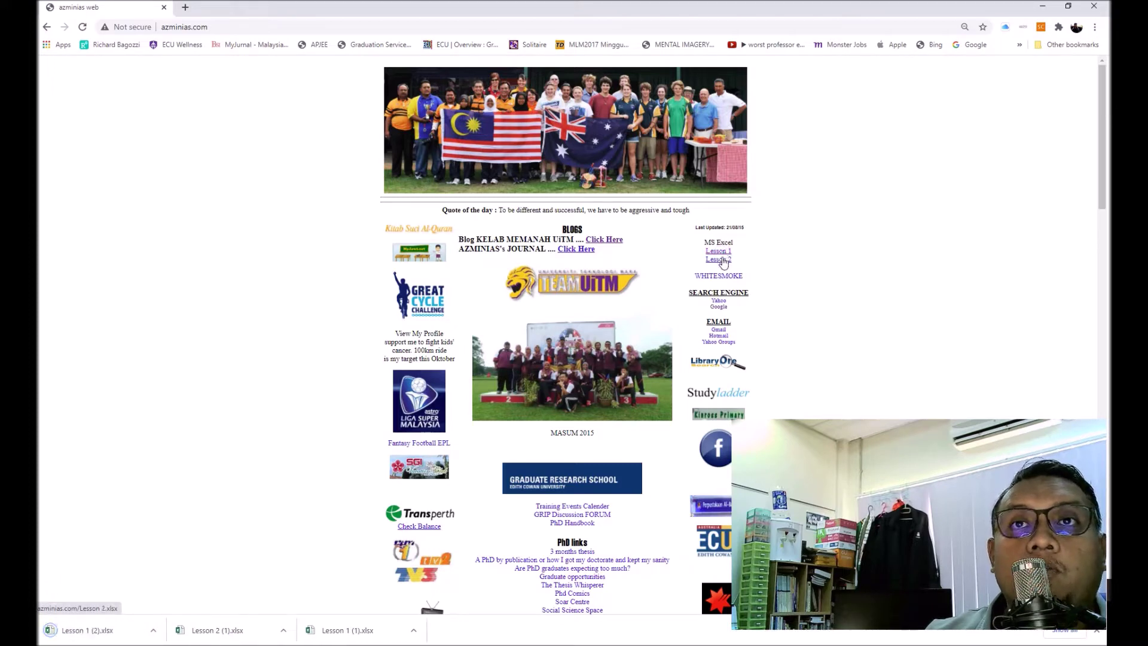
{"action": "left_click", "coordinate": [721, 261]}
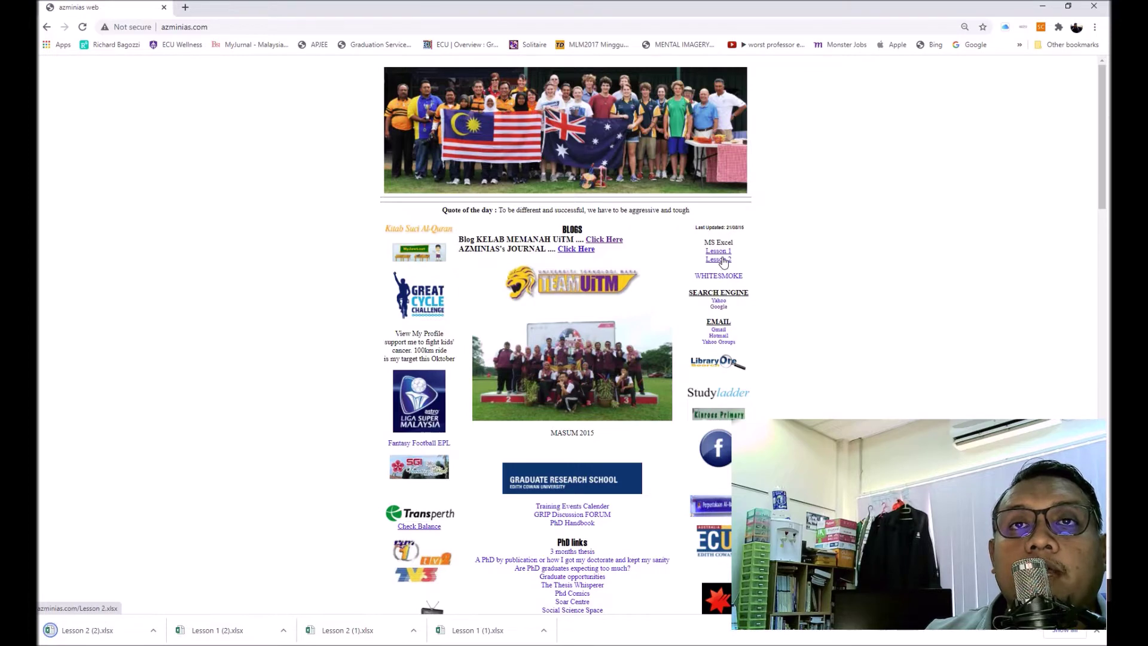
{"action": "left_click", "coordinate": [1040, 8]}
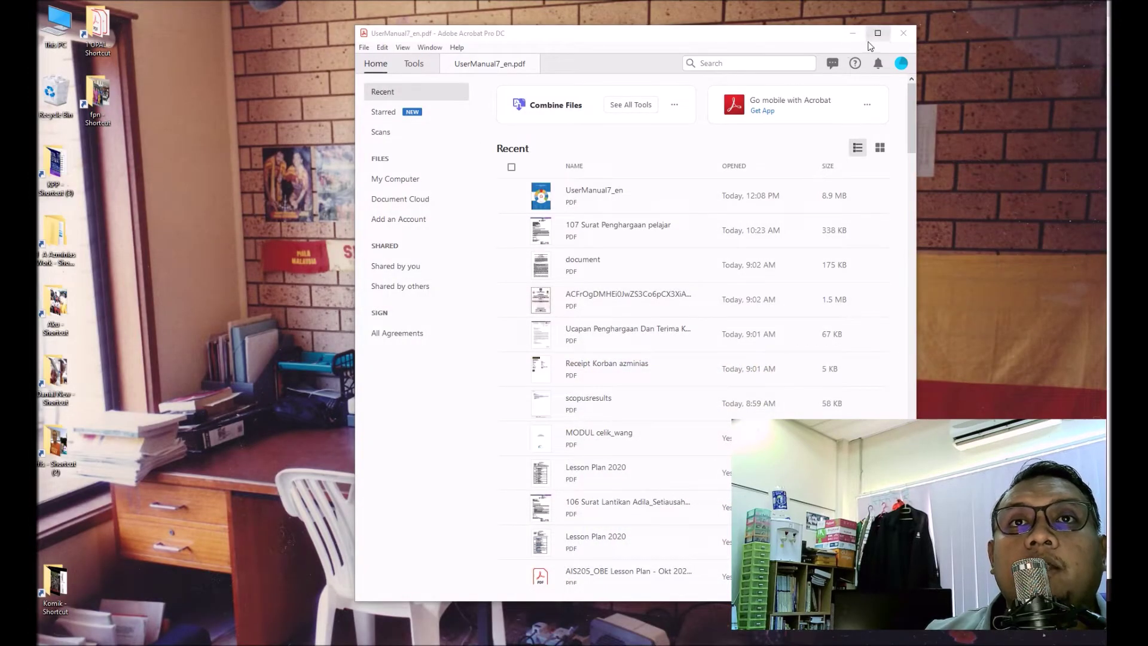
- Open Lesson 1.xlsx from the Downloads folder via This PC
{"action": "left_click", "coordinate": [852, 33]}
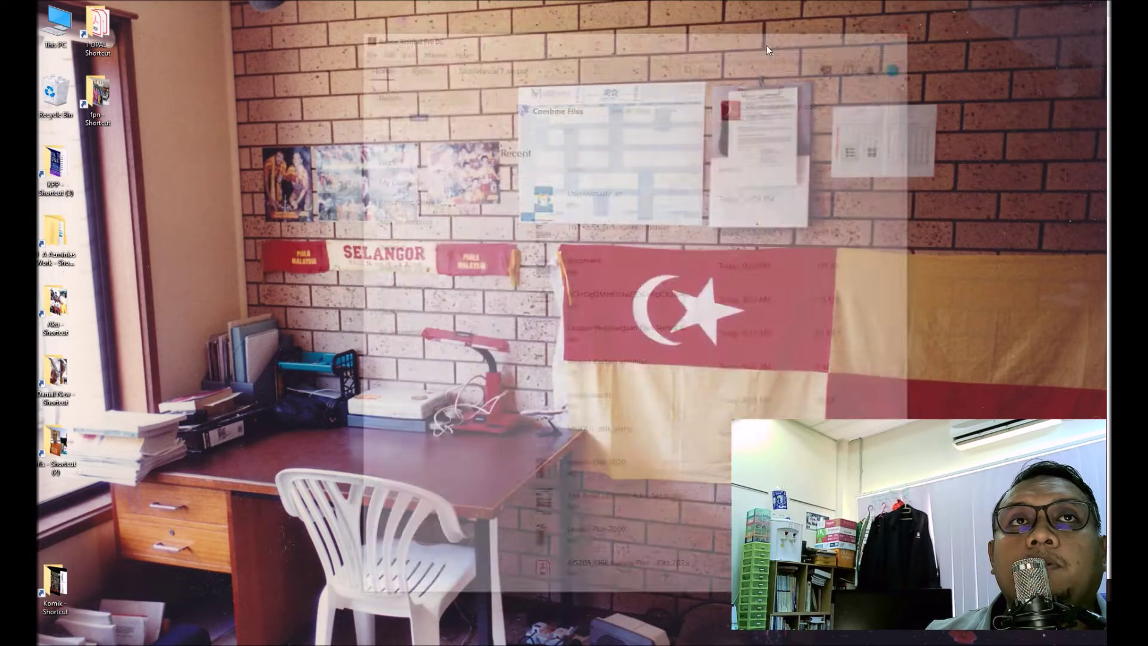
{"action": "double_click", "coordinate": [57, 20]}
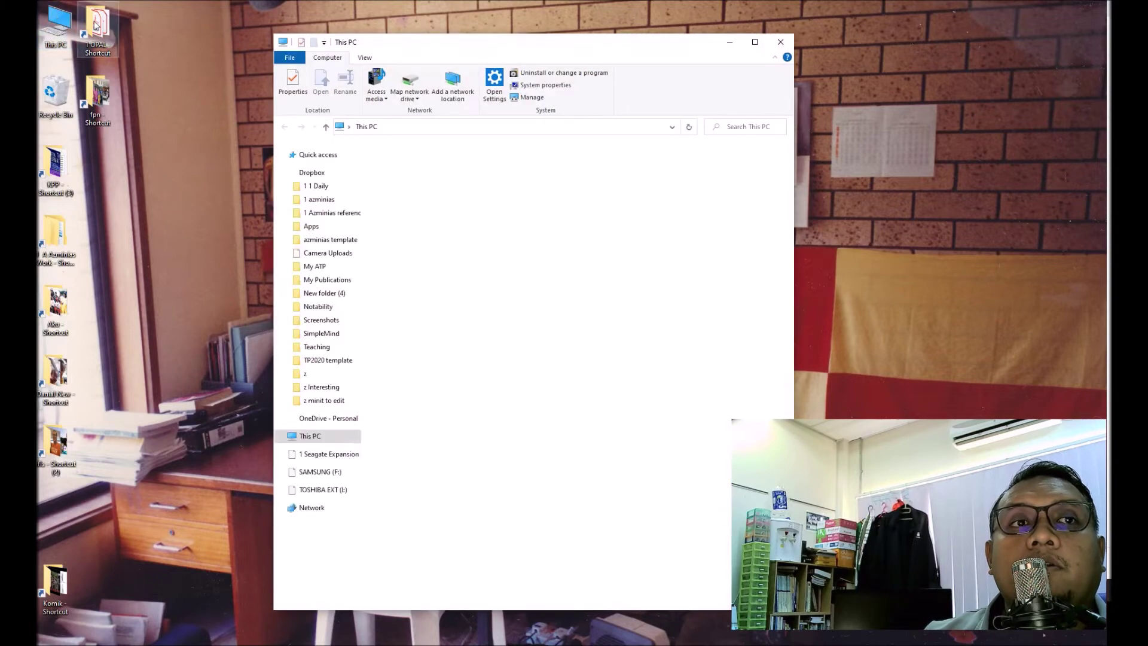
{"action": "double_click", "coordinate": [551, 202]}
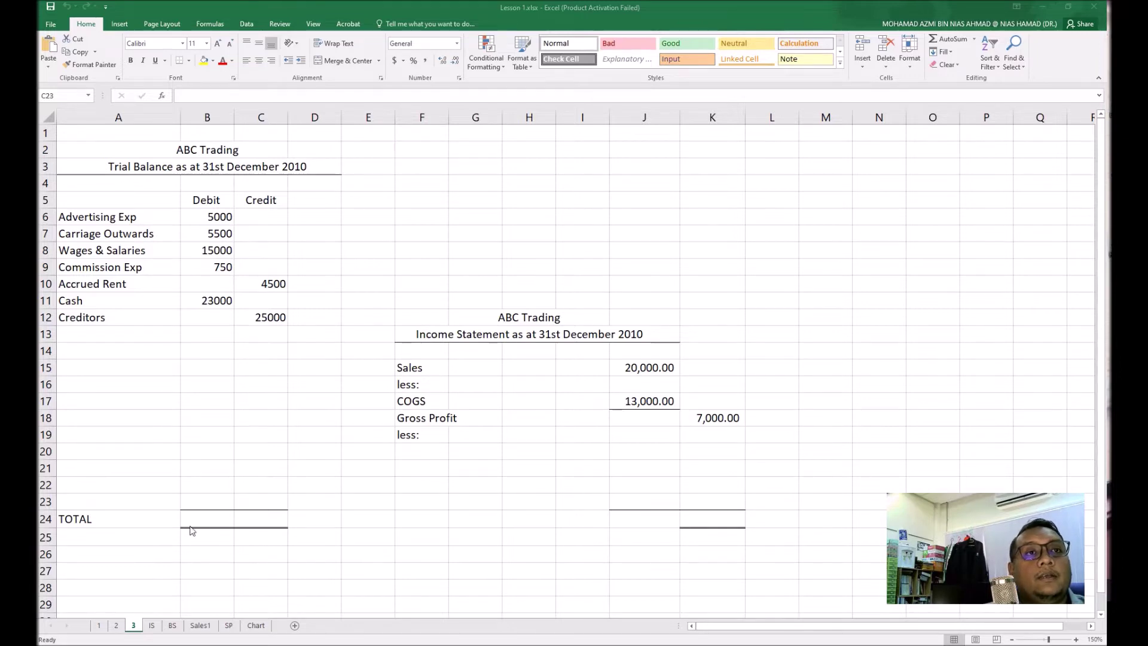
{"action": "left_click", "coordinate": [134, 626]}
{"action": "key", "text": "Down"}
{"action": "key", "text": "Down"}
{"action": "key", "text": "Down"}
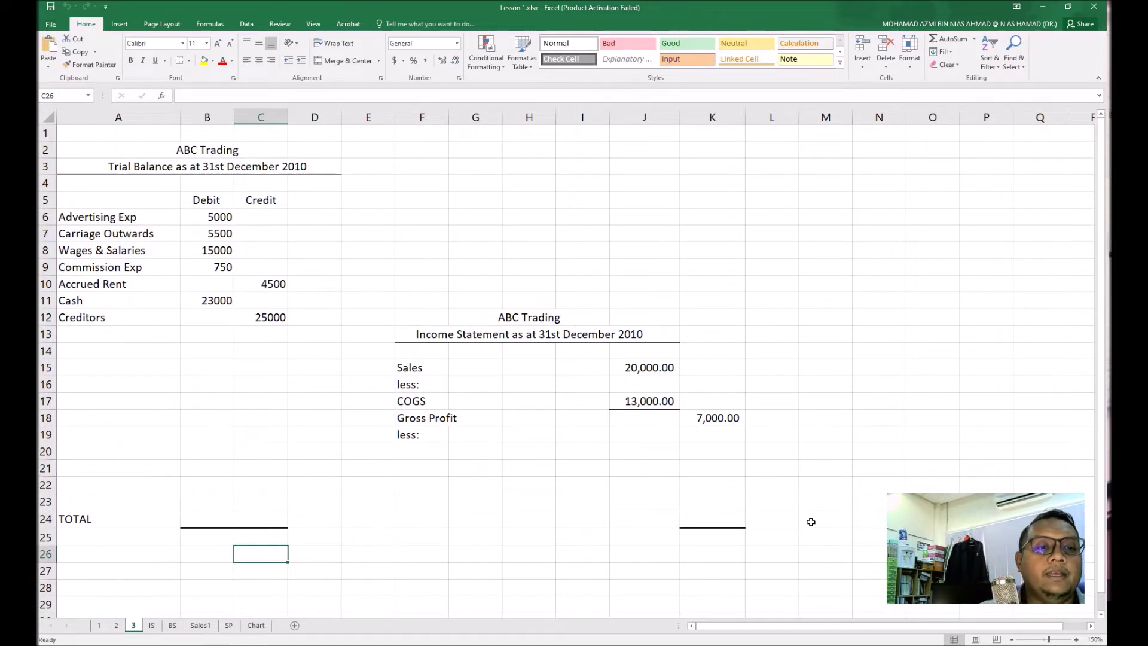
{"action": "left_click", "coordinate": [422, 452]}
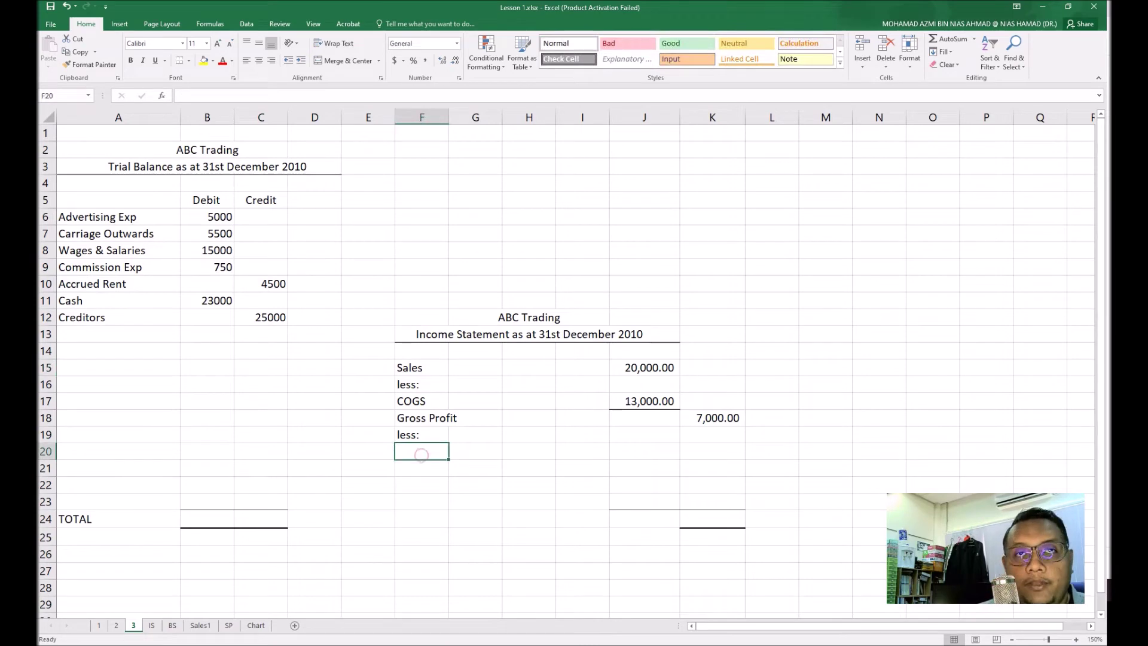
- Enter =+A6 in F20 to show Advertising Exp, then fill it down to F23
{"action": "type", "text": "+"}
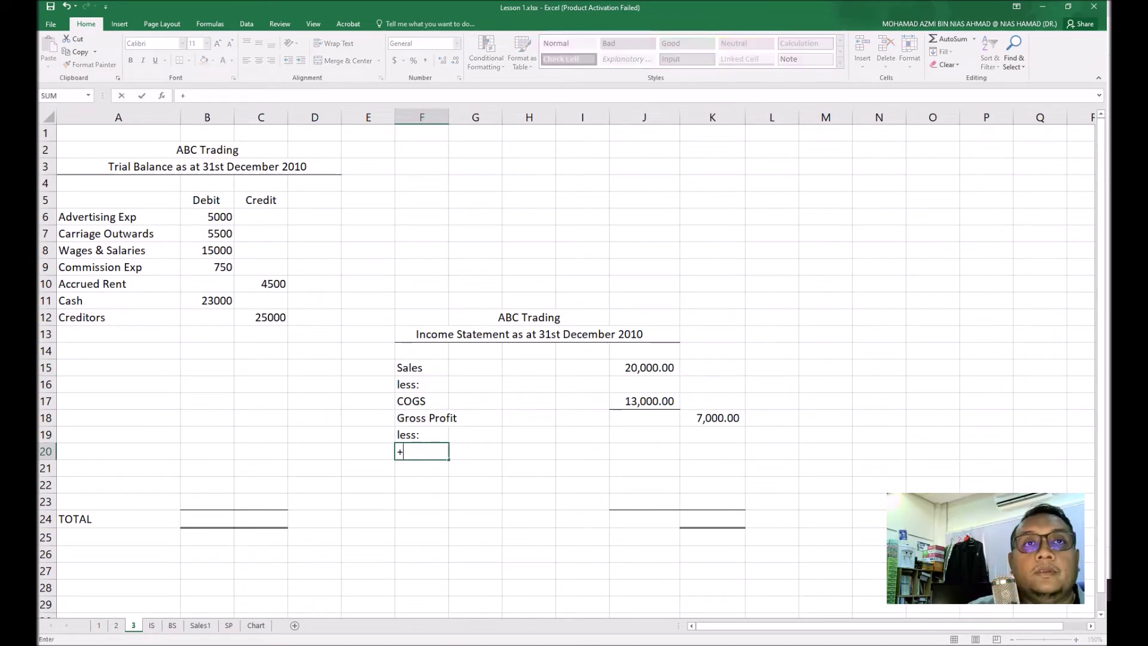
{"action": "left_click", "coordinate": [122, 216]}
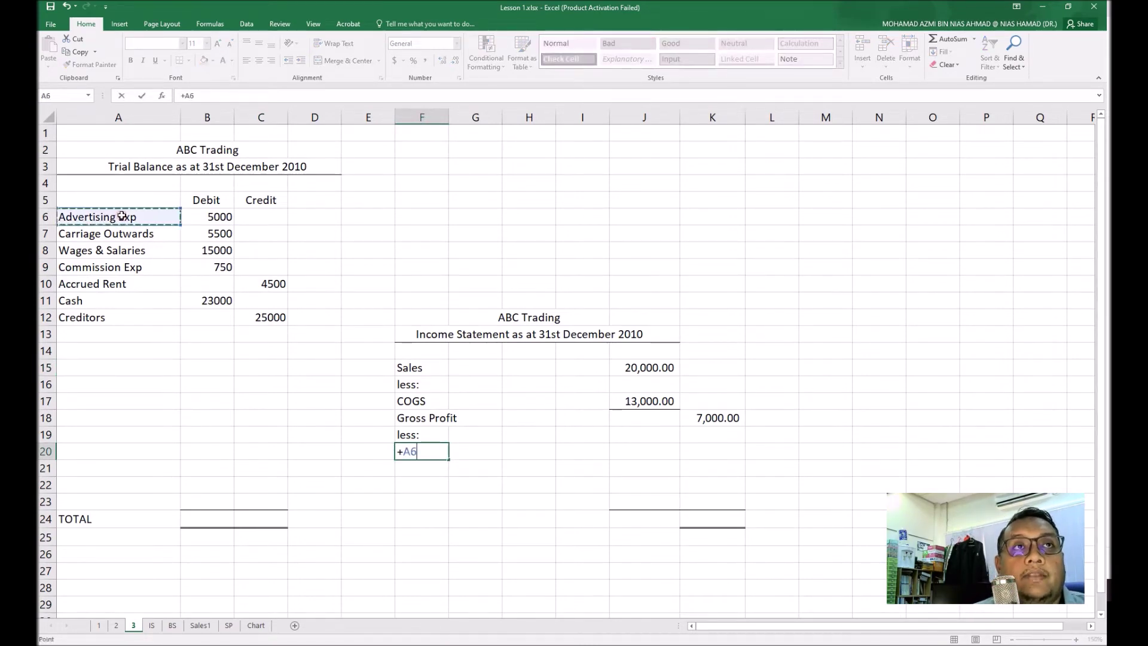
{"action": "key", "text": "Return"}
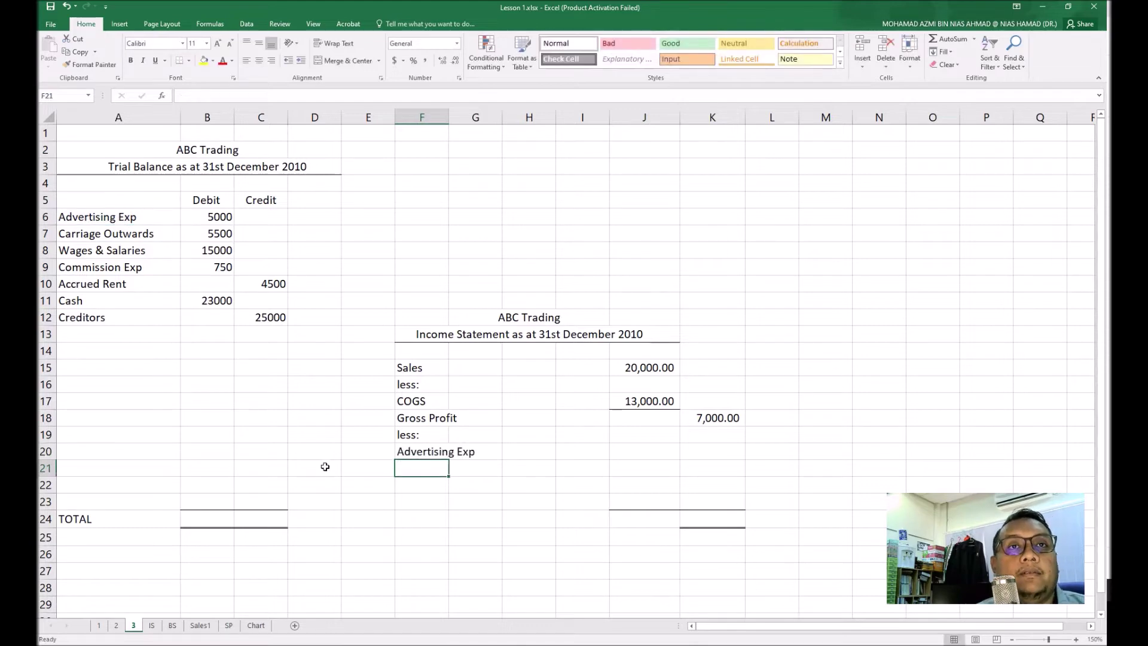
{"action": "left_click", "coordinate": [432, 450]}
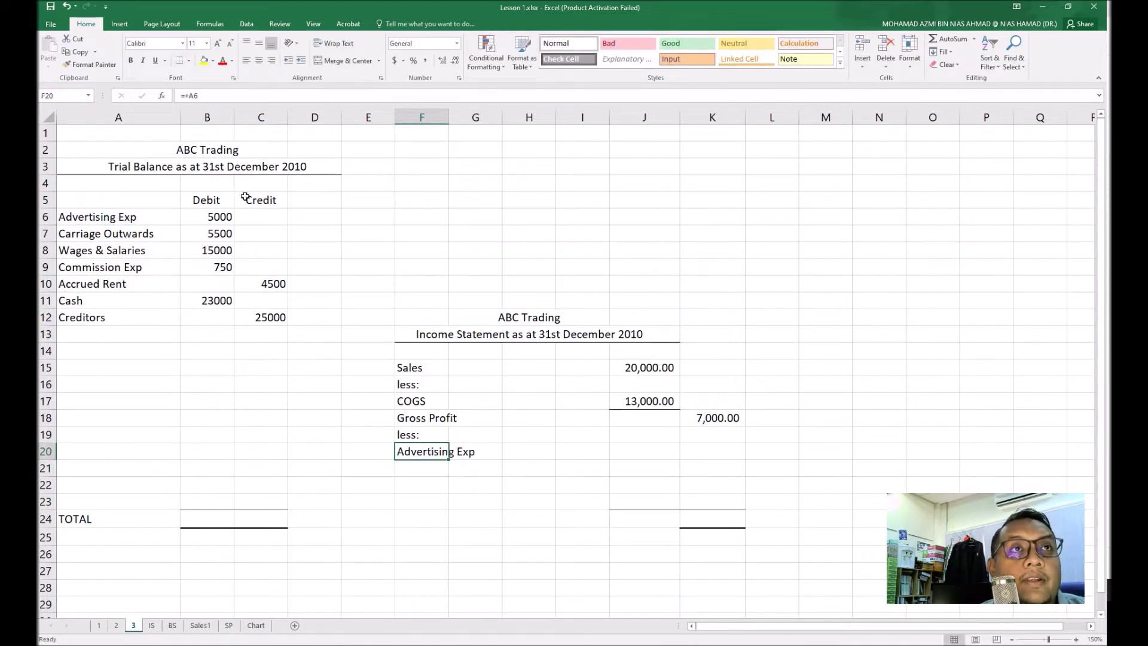
{"action": "left_click", "coordinate": [100, 221]}
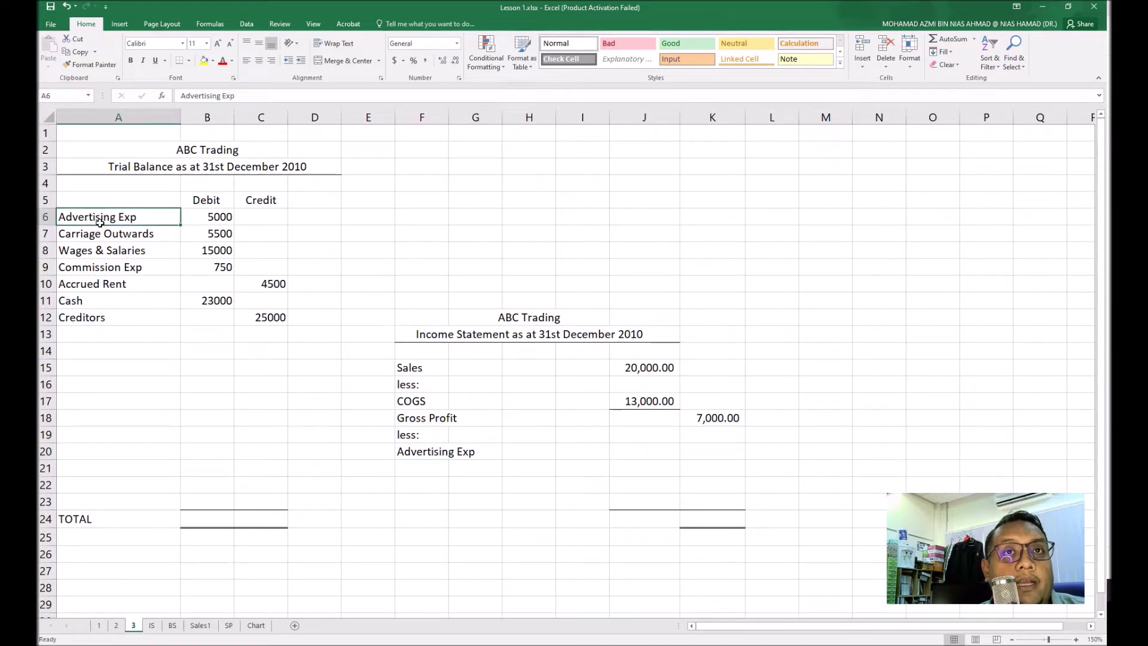
{"action": "left_click", "coordinate": [397, 452]}
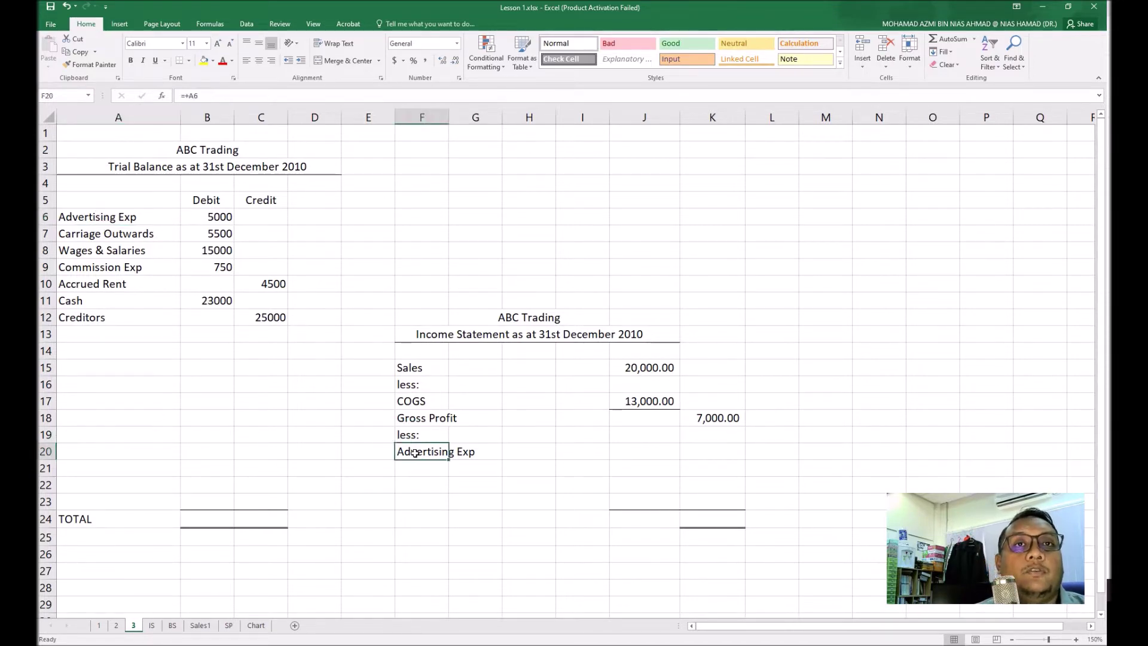
{"action": "left_click_drag", "start_coordinate": [449, 459], "coordinate": [449, 510]}
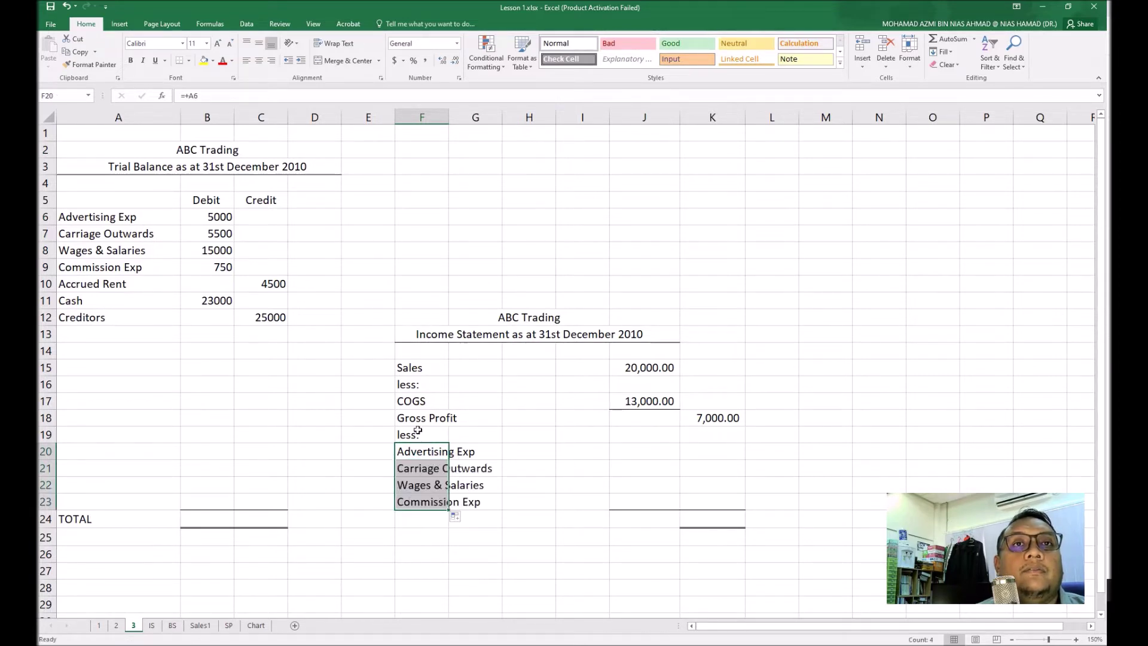
- Verify that F20 and F21 reference A6 and A7 in the trial balance
{"action": "left_click", "coordinate": [419, 472]}
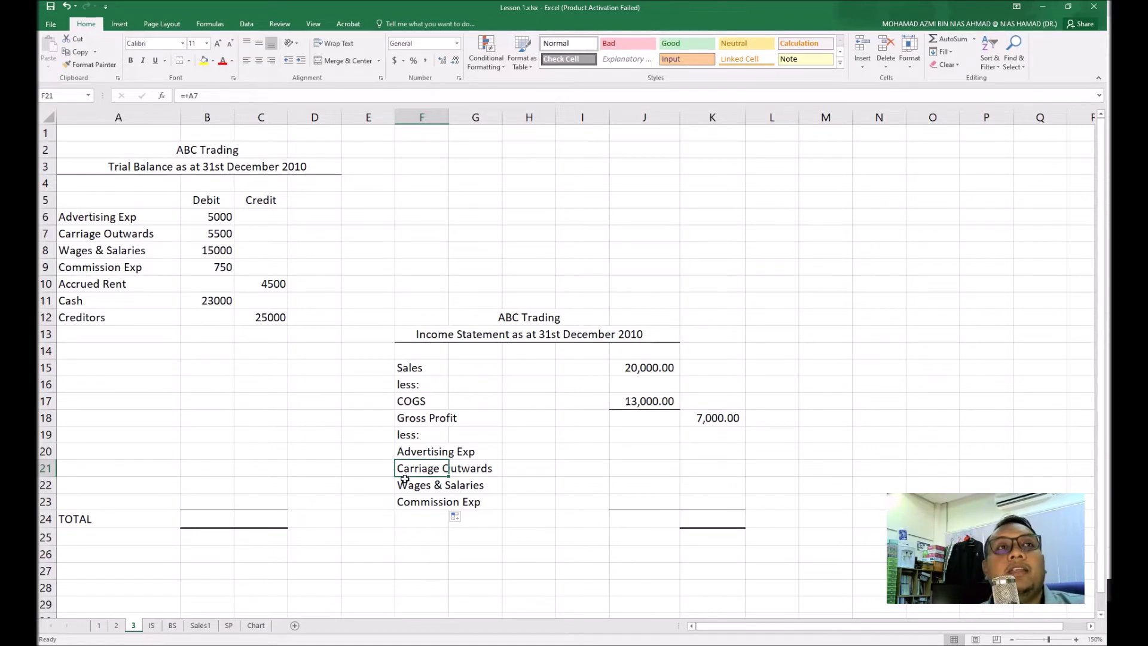
{"action": "left_click", "coordinate": [439, 446]}
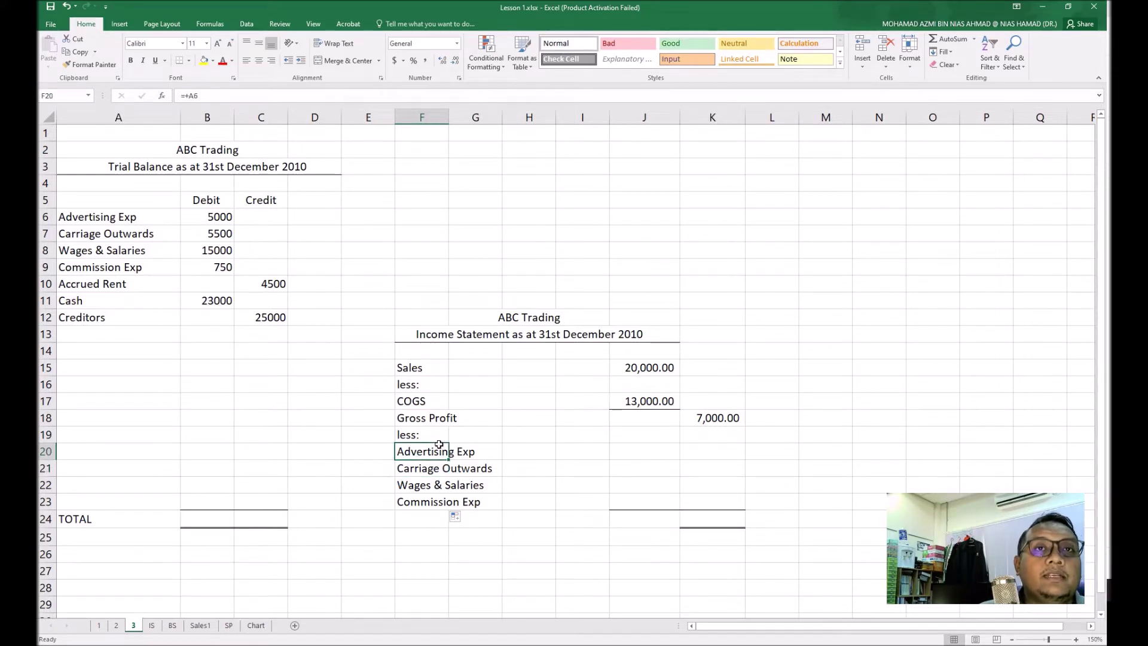
{"action": "left_click", "coordinate": [101, 216]}
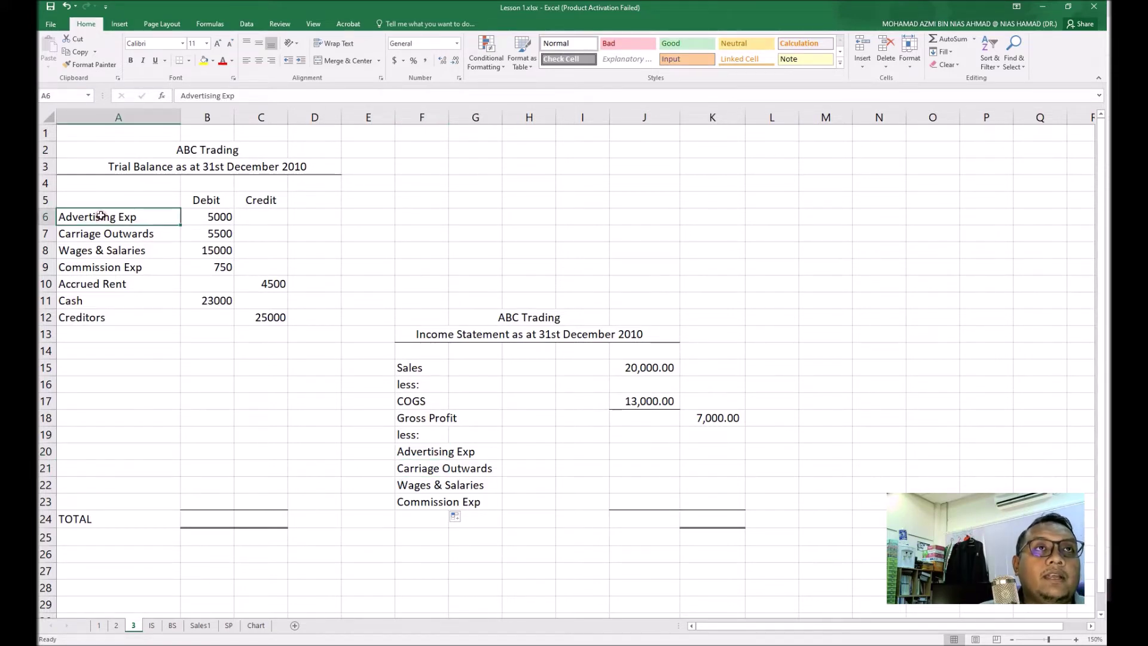
{"action": "left_click", "coordinate": [105, 234]}
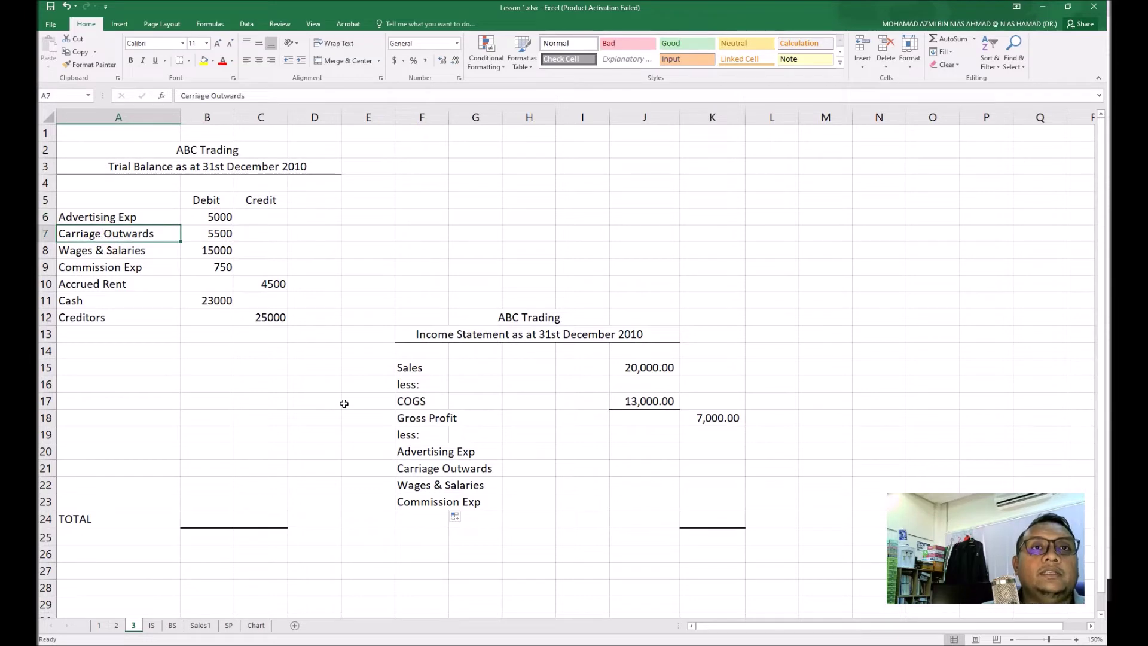
{"action": "left_click", "coordinate": [429, 468]}
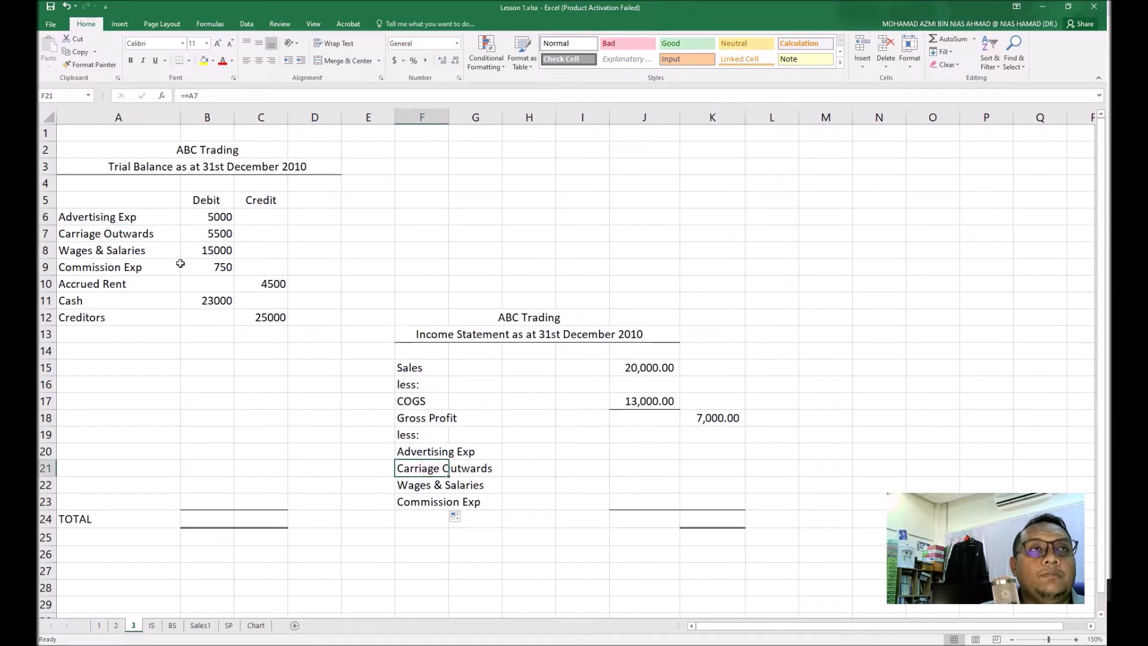
{"action": "left_click", "coordinate": [101, 233]}
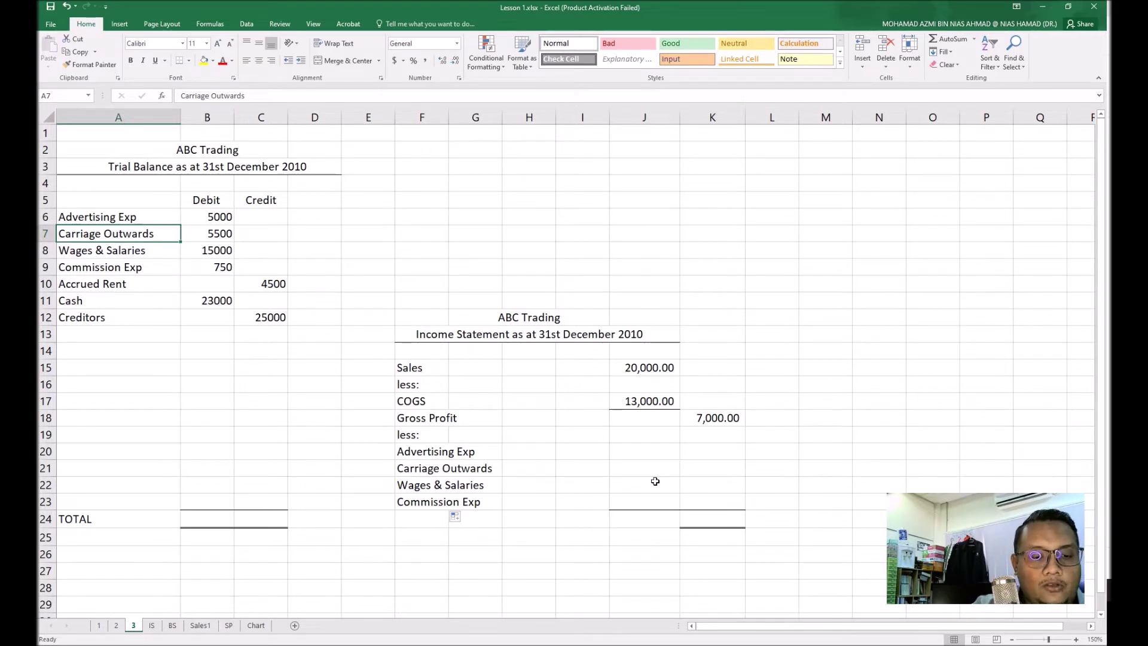
- Retype A7 as Carriage Outwards
{"action": "type", "text": "stock"}
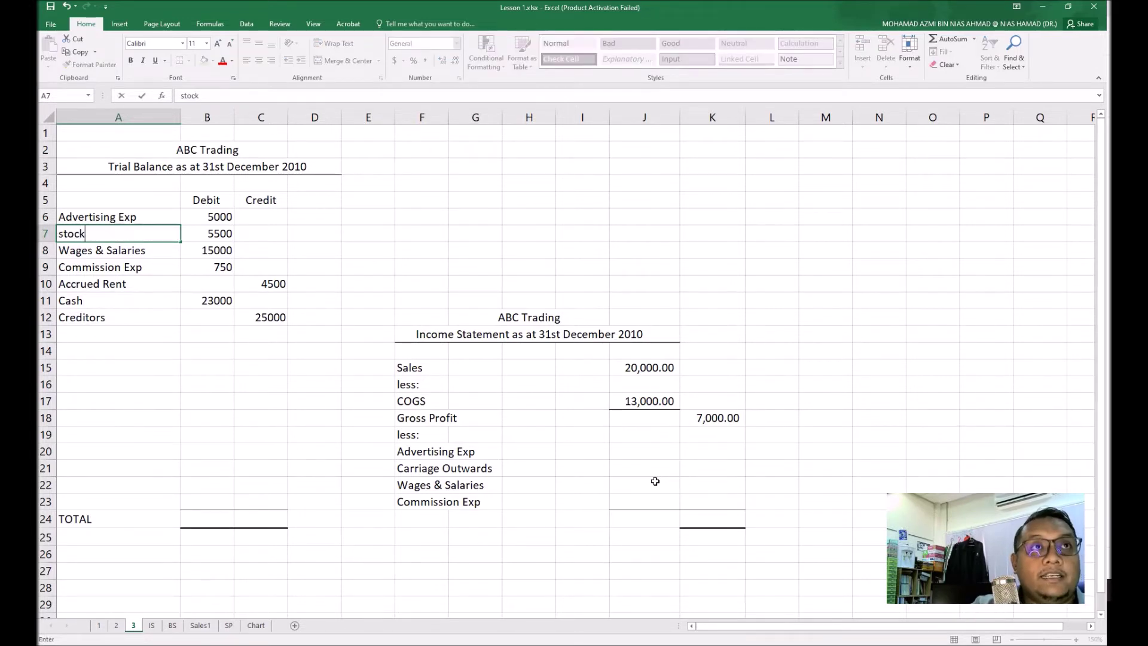
{"action": "key", "text": "Return"}
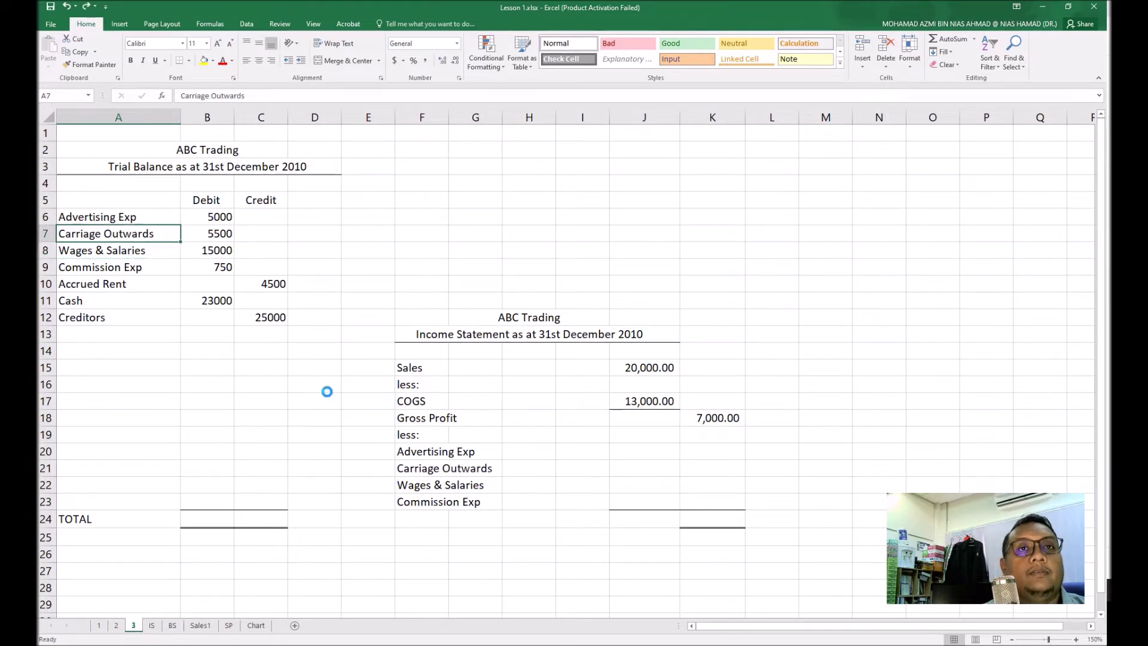
- Clear F21:F23 and link F21 to Carriage Outwards with =+A7
{"action": "left_click_drag", "start_coordinate": [418, 473], "coordinate": [424, 503]}
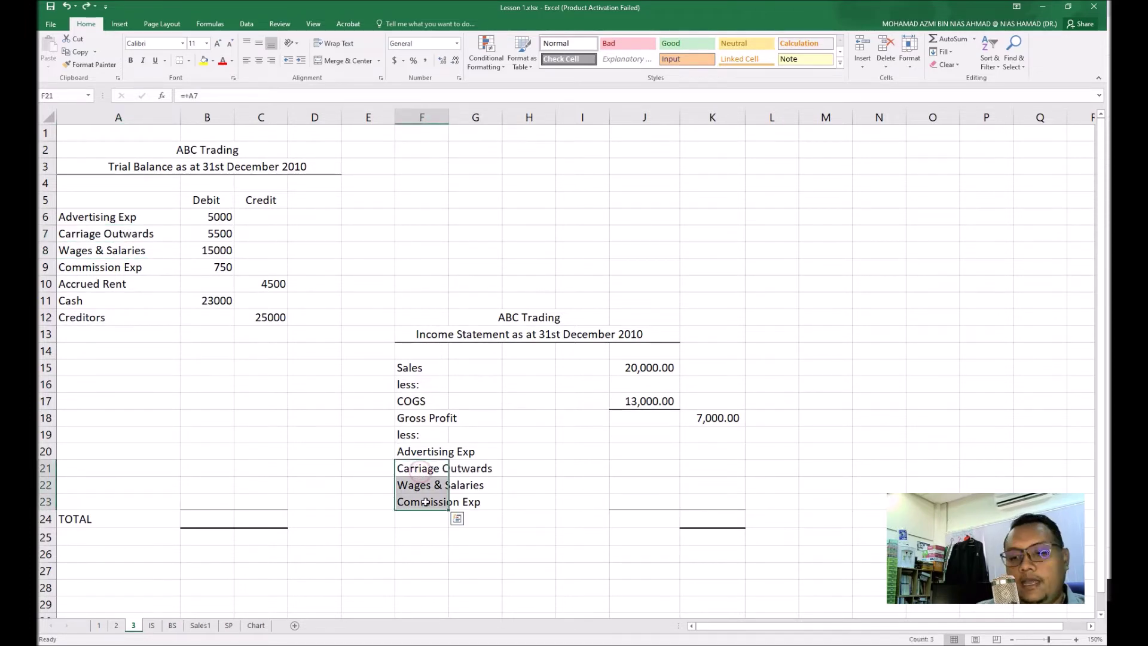
{"action": "key", "text": "Delete"}
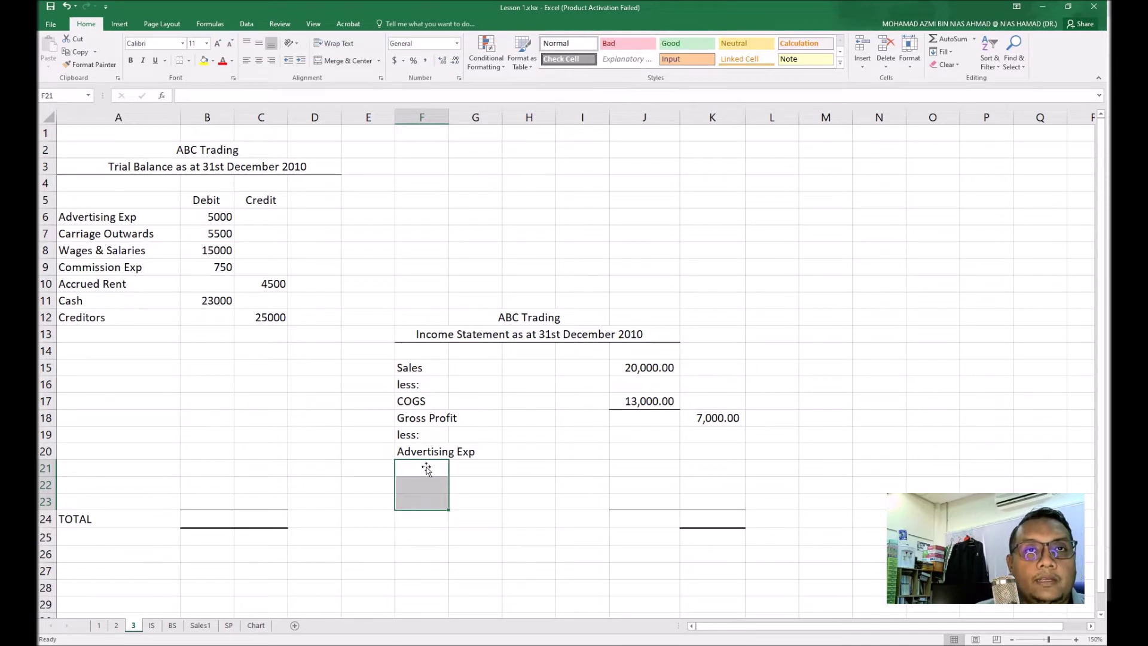
{"action": "left_click", "coordinate": [424, 468]}
{"action": "type", "text": "+"}
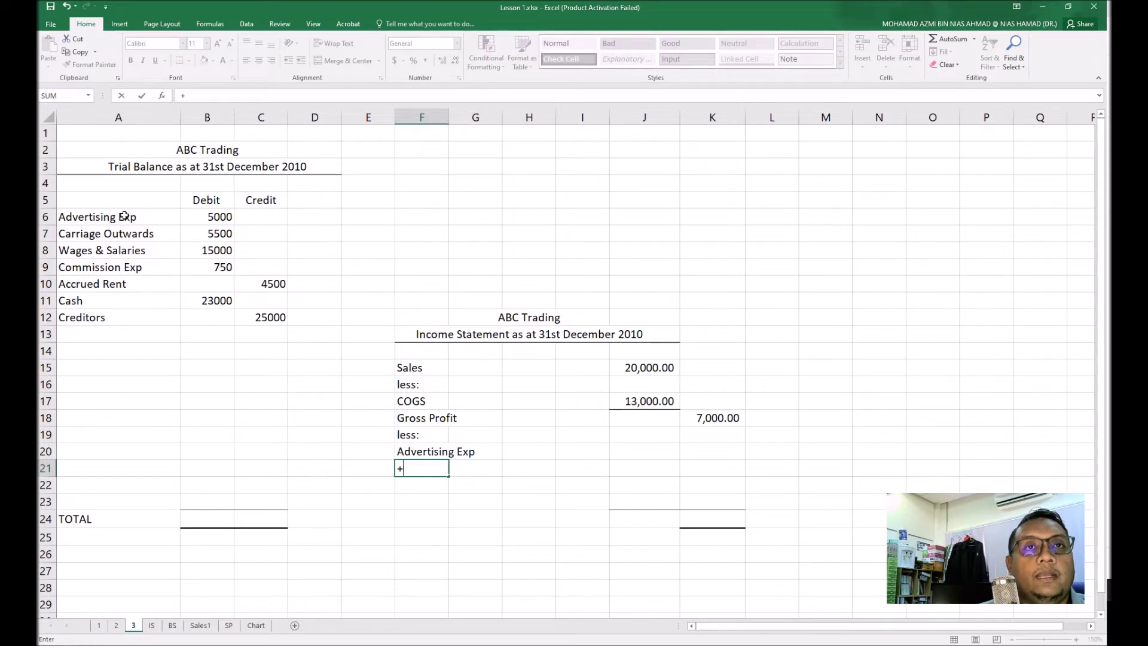
{"action": "left_click", "coordinate": [116, 239]}
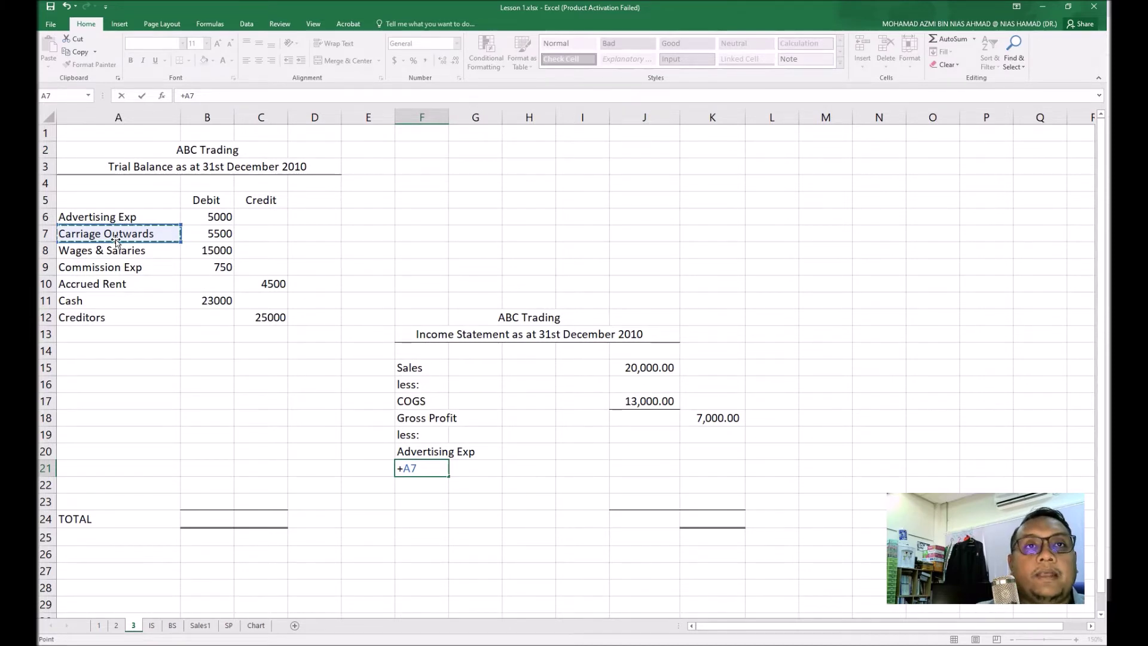
{"action": "key", "text": "Return"}
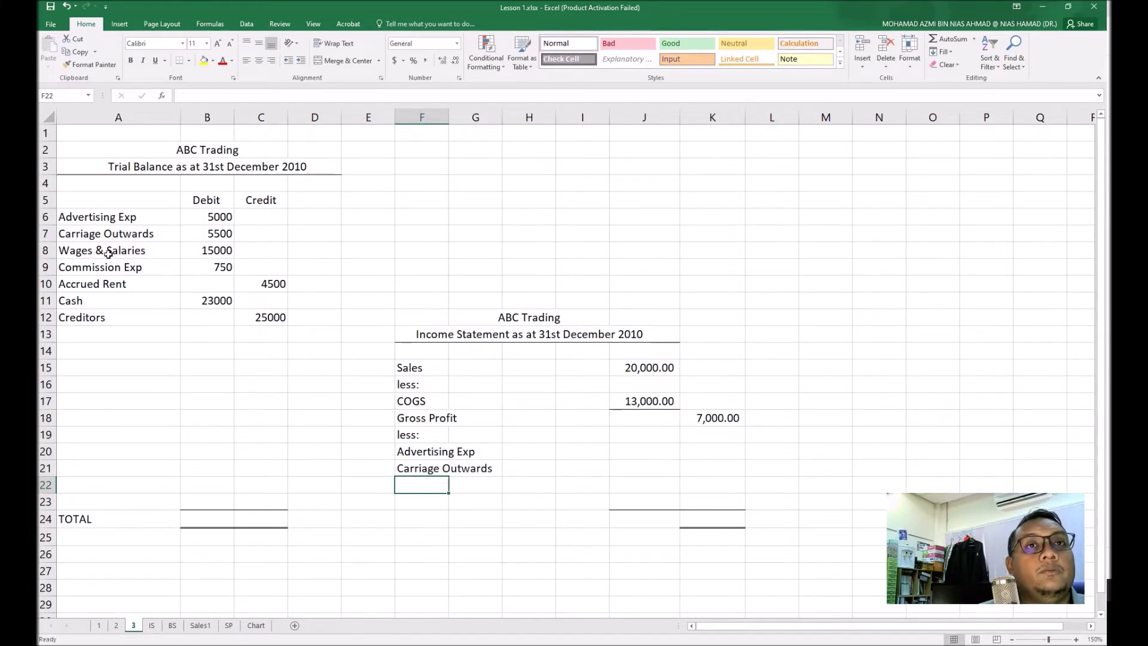
- Clear the copied labels and fill F20's =+A6 link down through F23
{"action": "left_click_drag", "start_coordinate": [109, 254], "coordinate": [108, 268]}
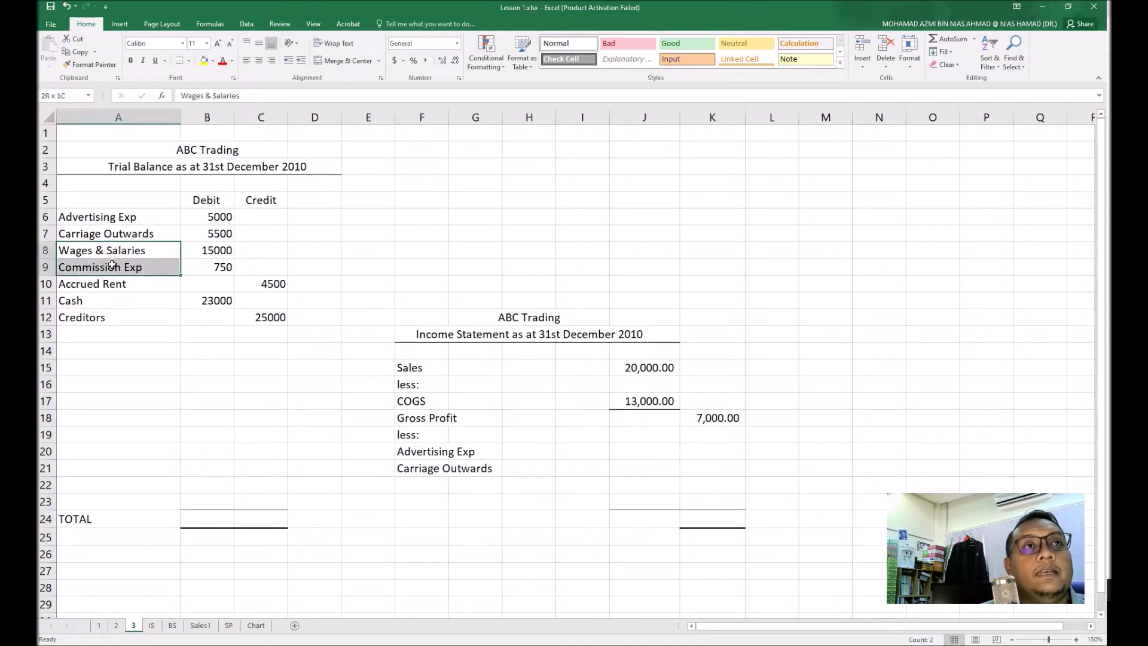
{"action": "left_click", "coordinate": [441, 483]}
{"action": "left_click", "coordinate": [441, 469]}
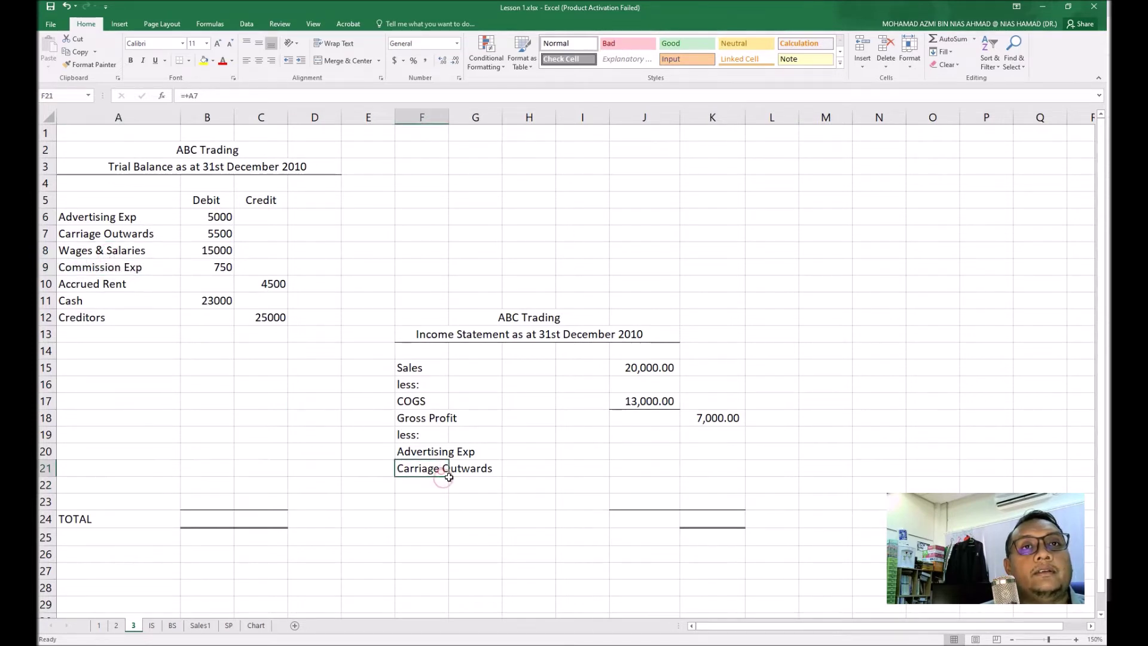
{"action": "left_click_drag", "start_coordinate": [448, 477], "coordinate": [450, 504]}
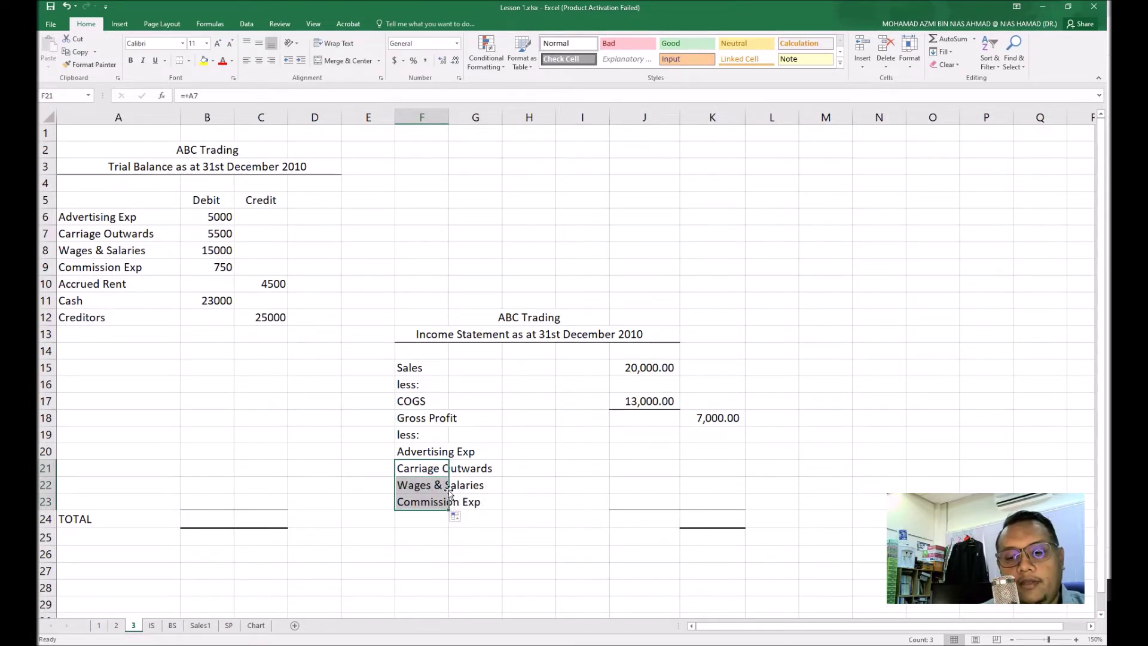
{"action": "key", "text": "Delete"}
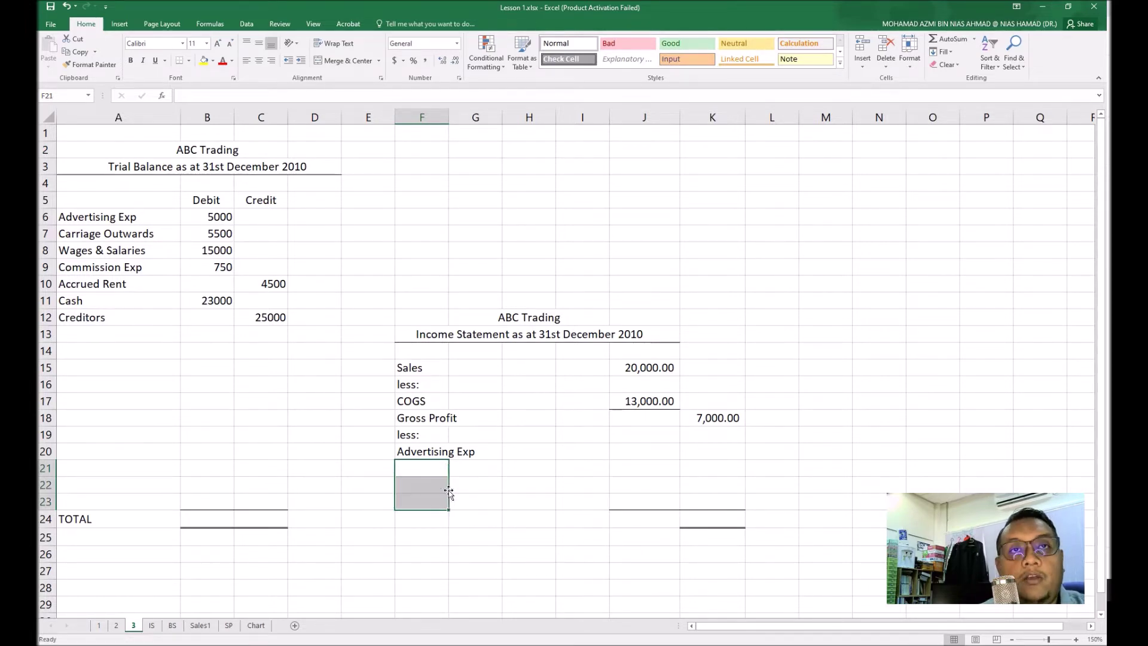
{"action": "left_click", "coordinate": [440, 454]}
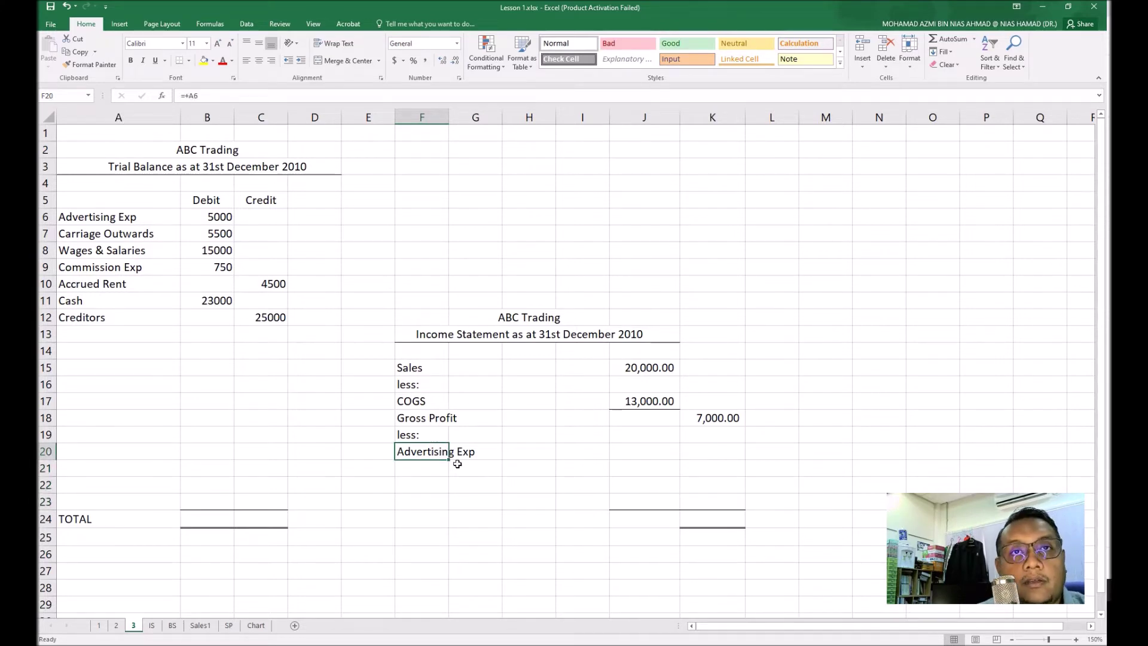
{"action": "left_click_drag", "start_coordinate": [449, 462], "coordinate": [449, 504]}
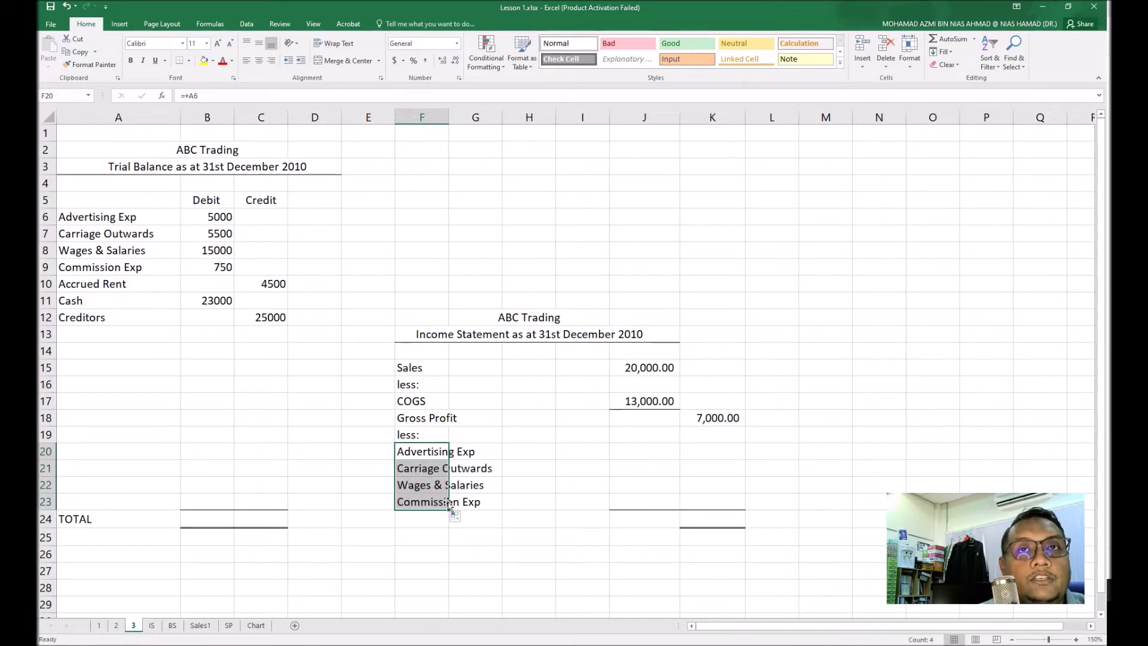
{"action": "left_click", "coordinate": [630, 449]}
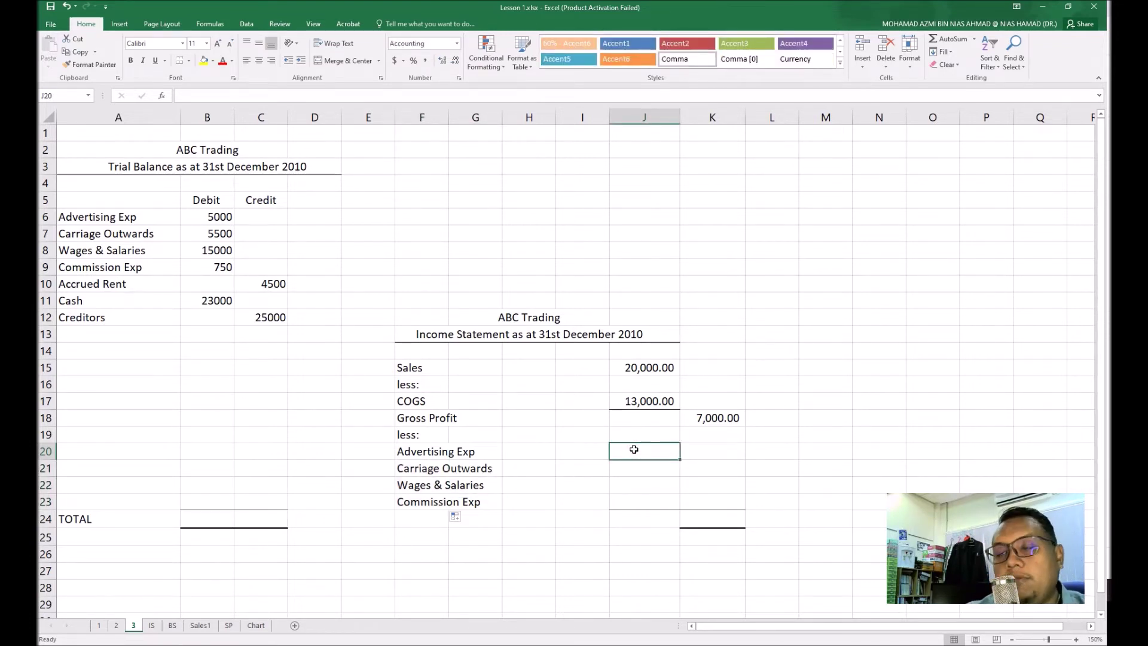
- Link J20 to B6 and fill down to J23: 5,000, 5,500, 15,000 and 750
{"action": "type", "text": "+"}
{"action": "key", "text": "BackSpace"}
{"action": "type", "text": "="}
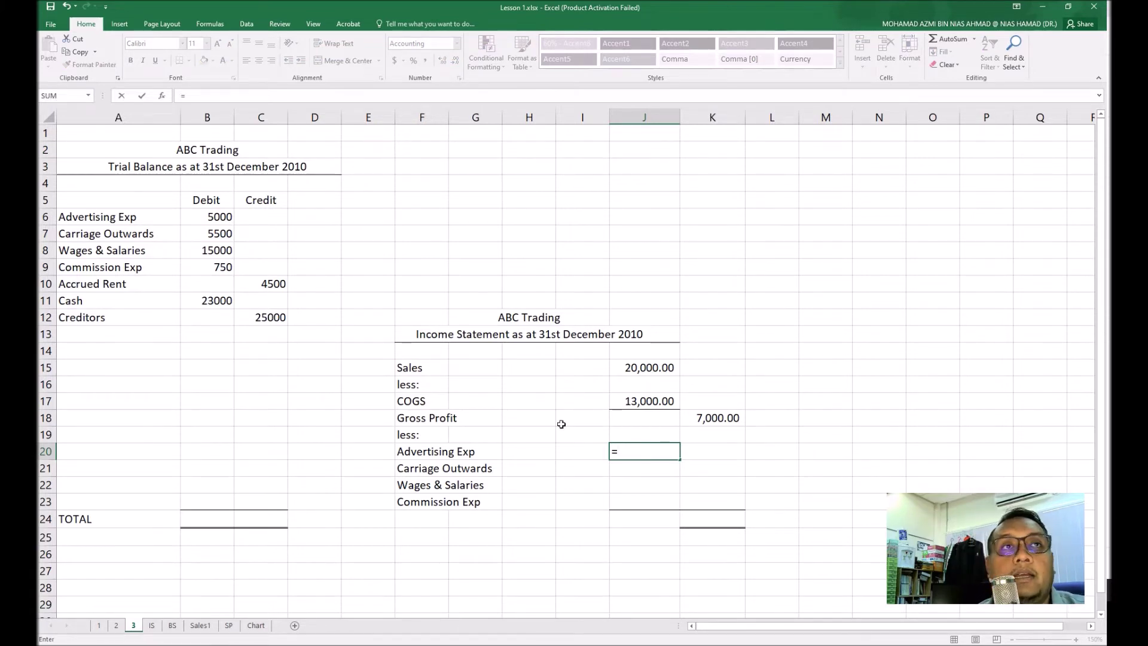
{"action": "left_click", "coordinate": [205, 217]}
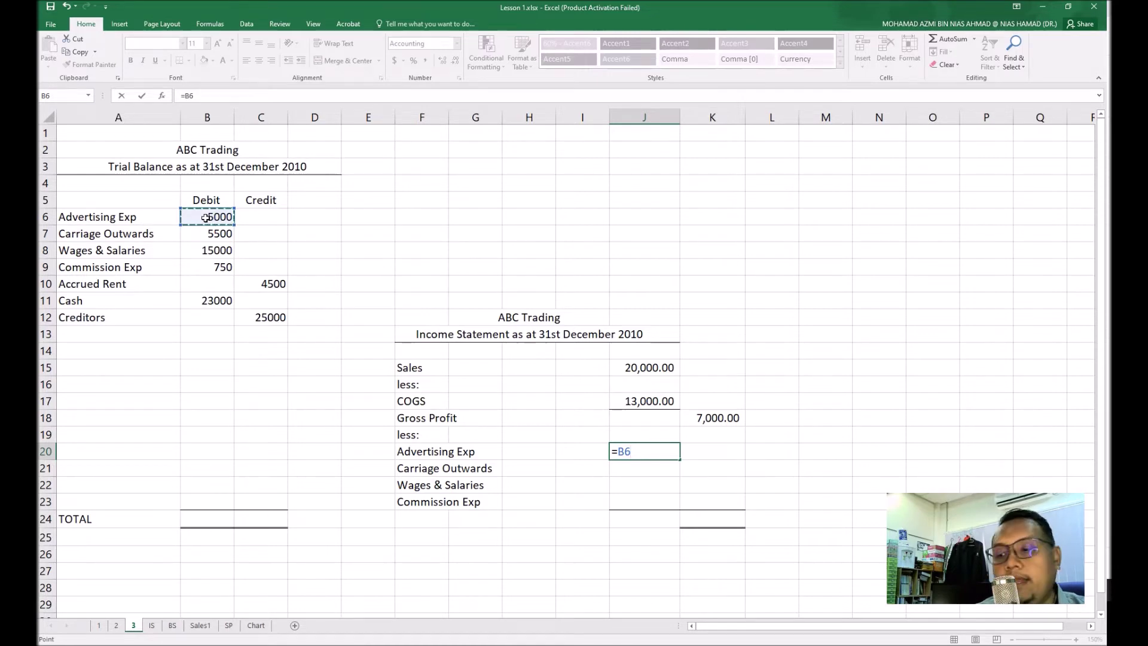
{"action": "key", "text": "Return"}
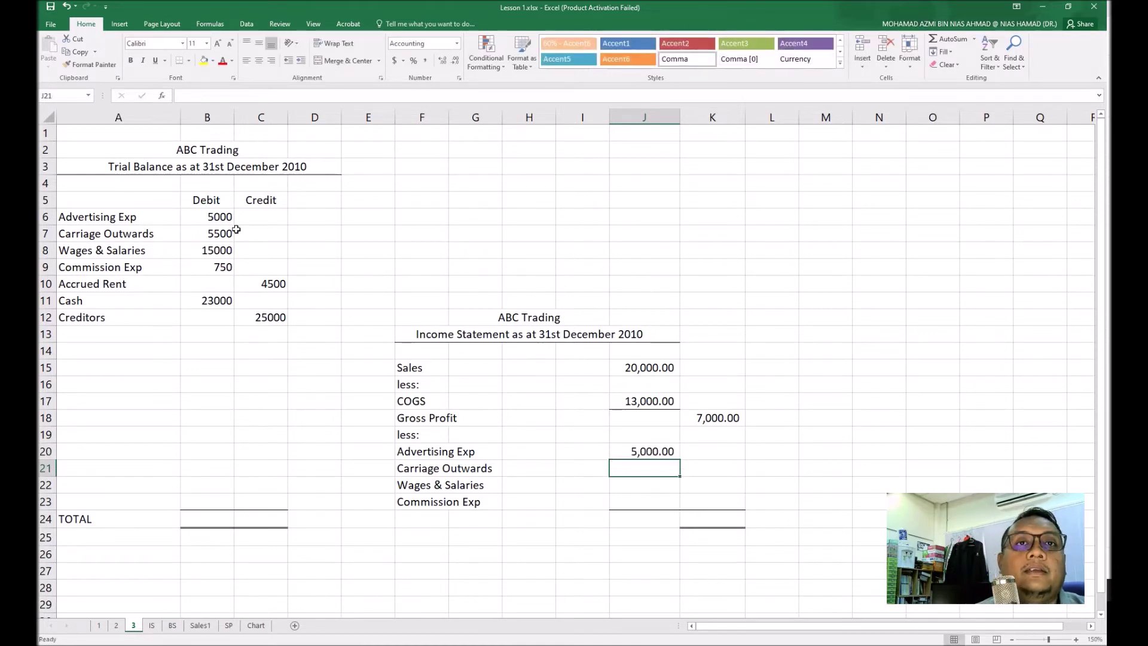
{"action": "left_click", "coordinate": [657, 452]}
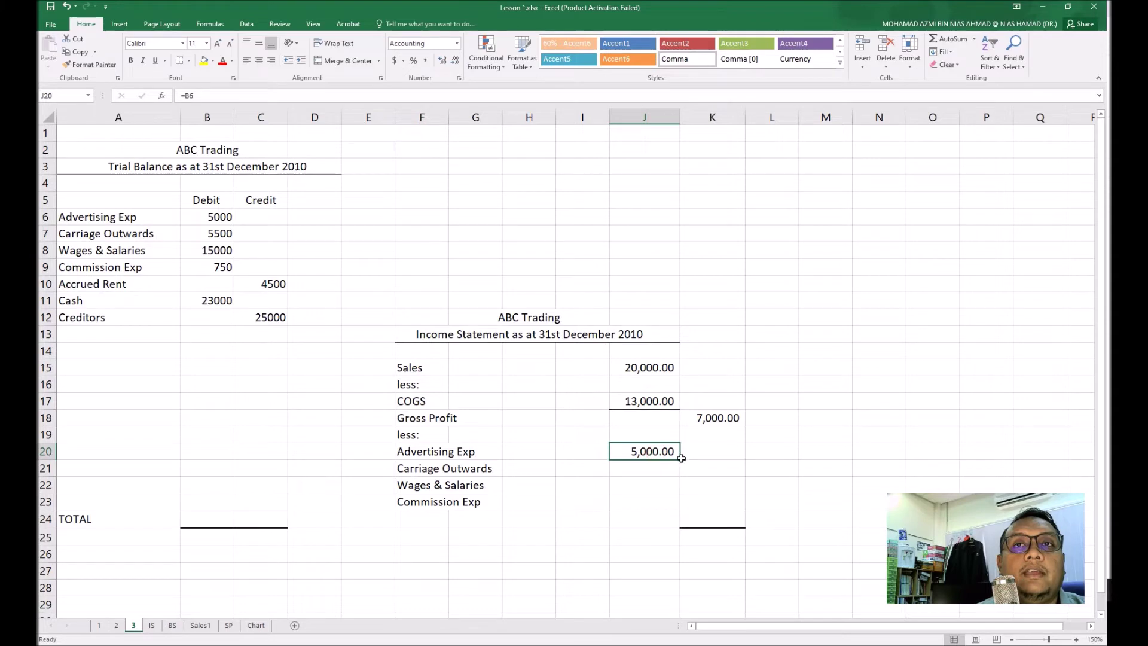
{"action": "left_click_drag", "start_coordinate": [678, 459], "coordinate": [679, 510]}
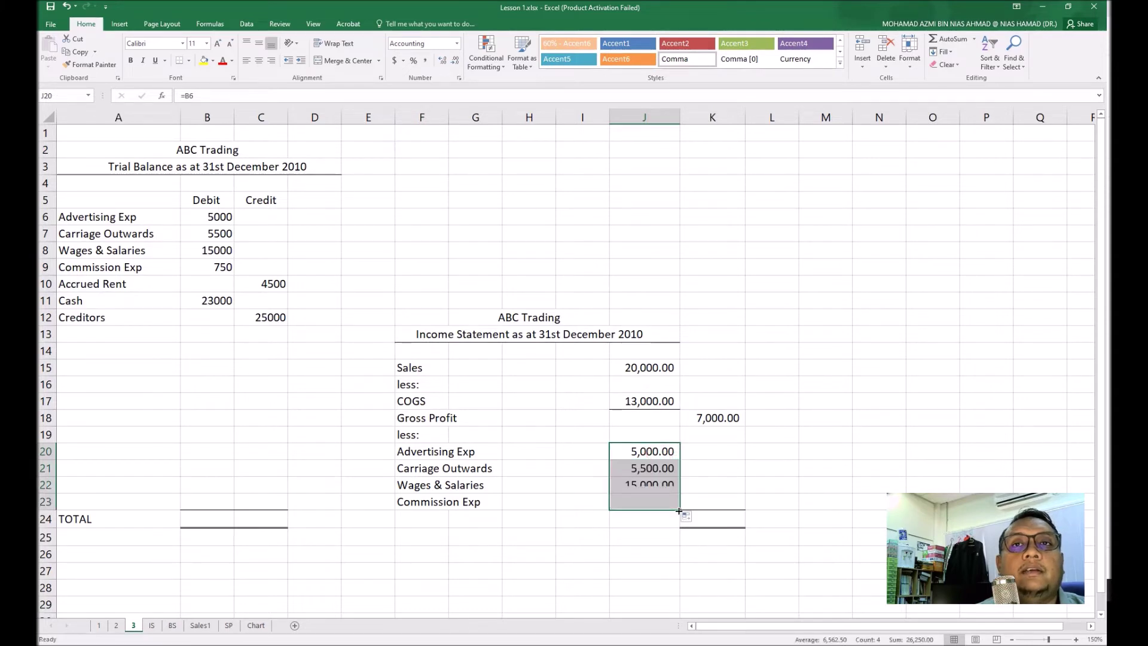
{"action": "left_click", "coordinate": [698, 498]}
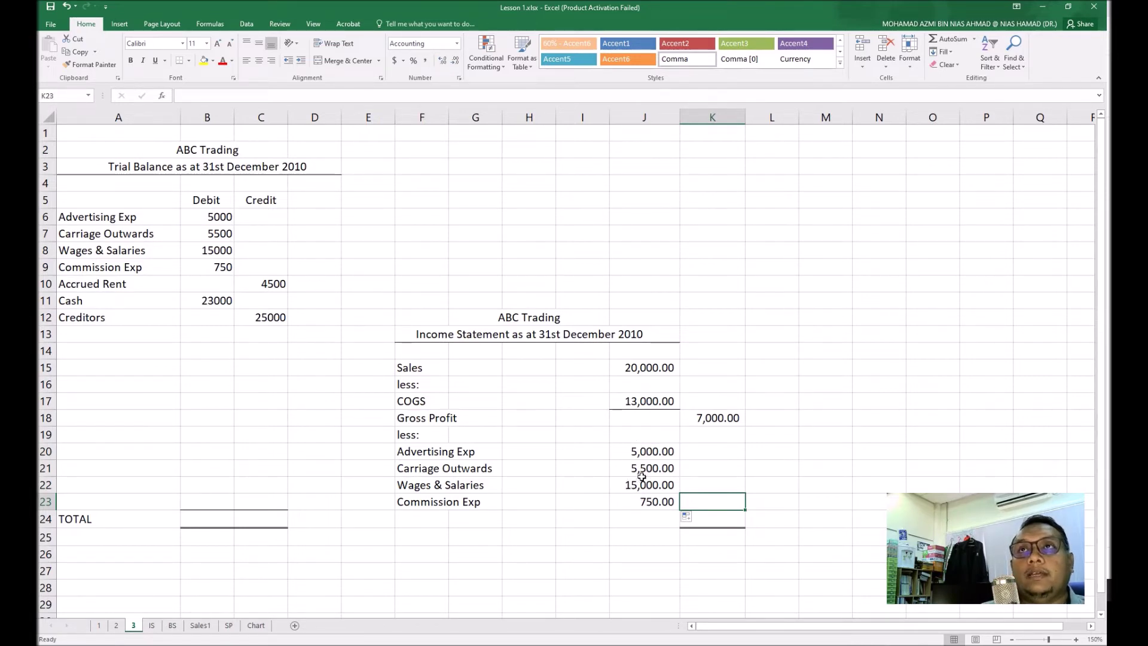
- AutoSum J20:J23 in K23 for total expenses of 26,250.00
{"action": "left_click", "coordinate": [946, 41]}
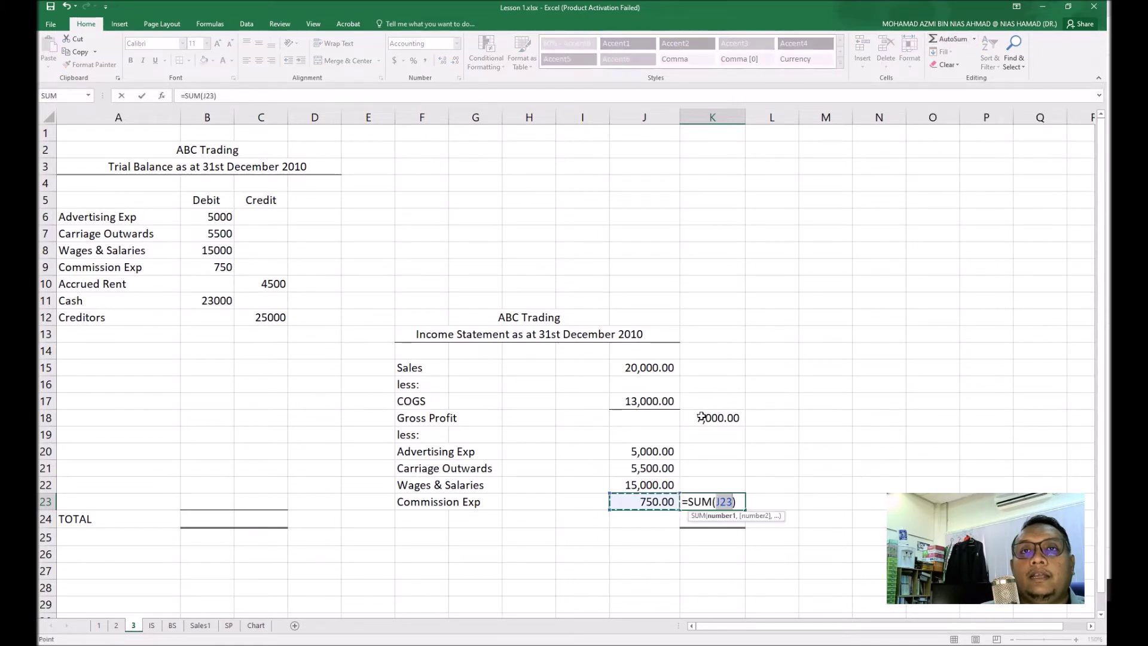
{"action": "left_click", "coordinate": [651, 451]}
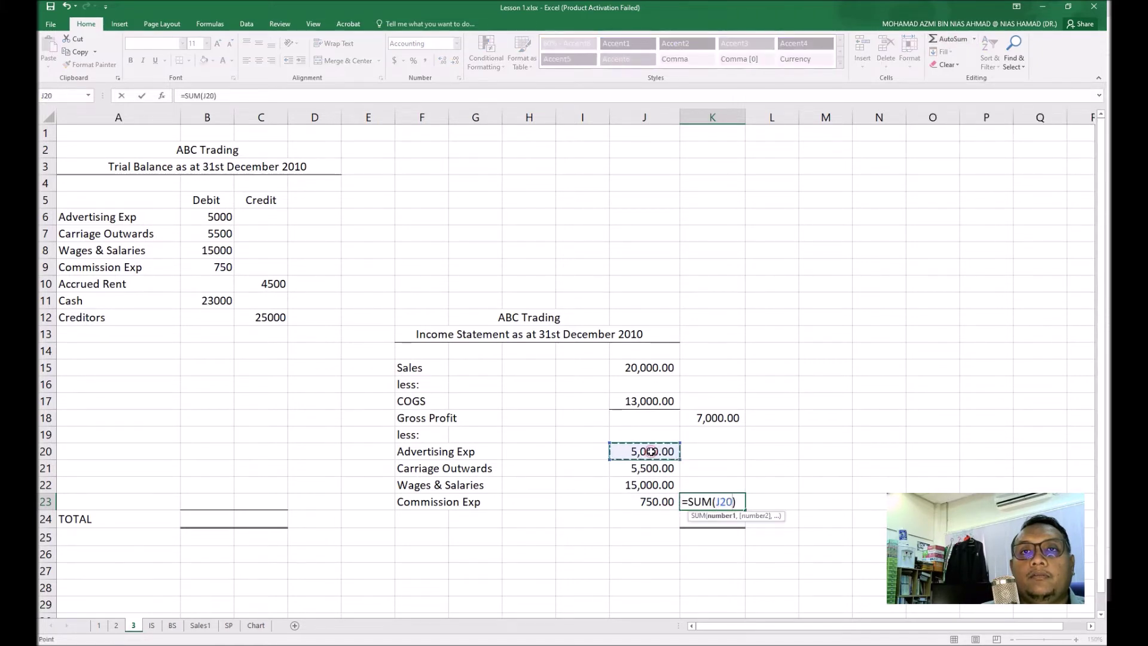
{"action": "left_click_drag", "start_coordinate": [651, 452], "coordinate": [662, 507]}
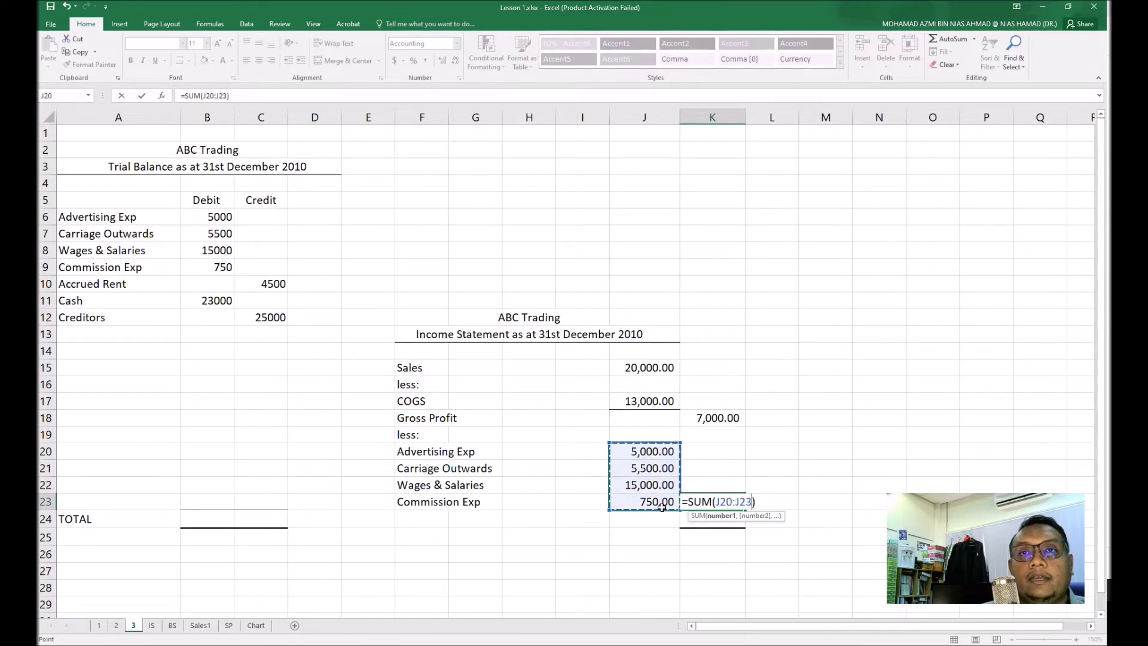
{"action": "key", "text": "Return"}
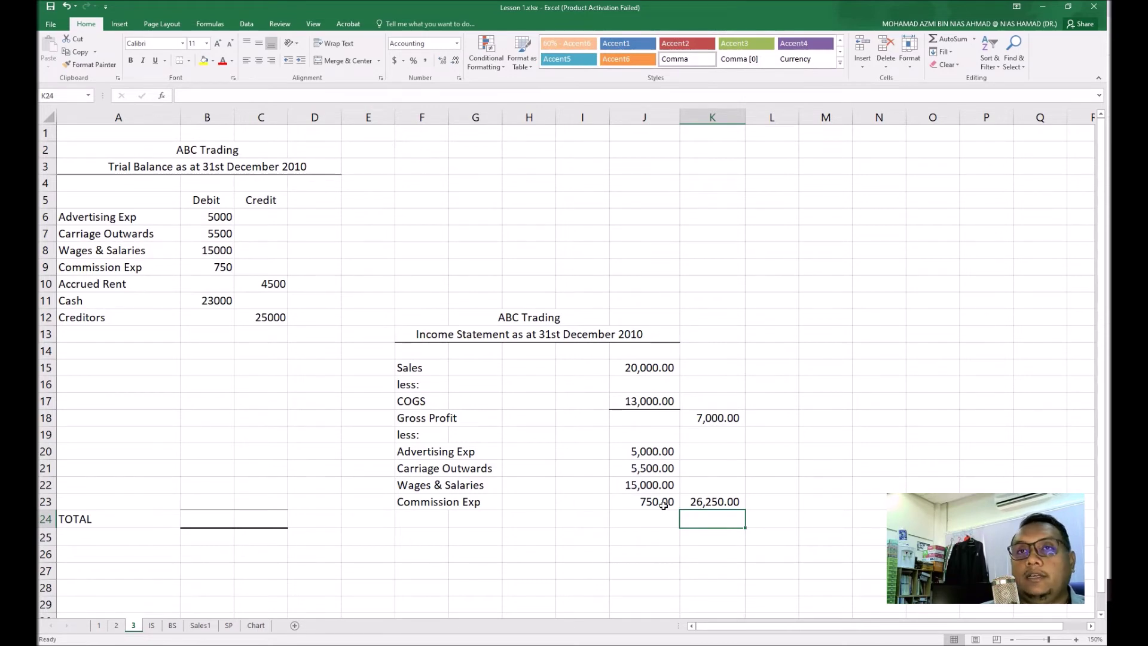
- Enter =K18-K23 in K24, giving (19,250.00), then move to the IS sheet
{"action": "type", "text": "="}
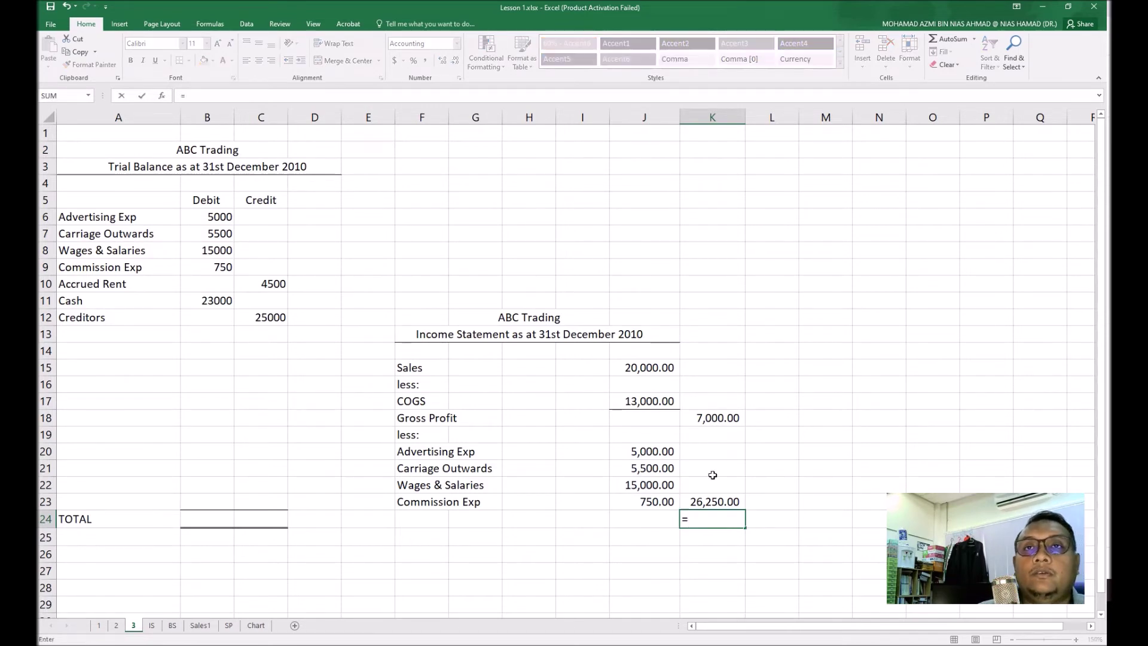
{"action": "left_click", "coordinate": [720, 419]}
{"action": "type", "text": "-"}
{"action": "left_click", "coordinate": [728, 502]}
{"action": "key", "text": "Return"}
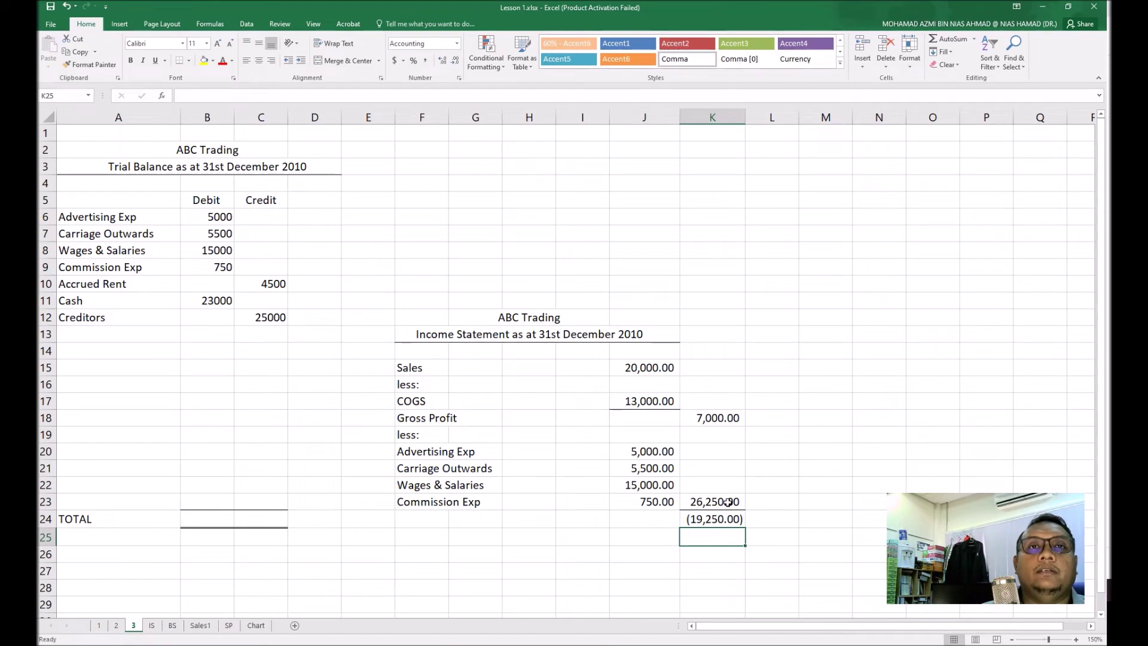
{"action": "key", "text": "ctrl+Page_Down"}
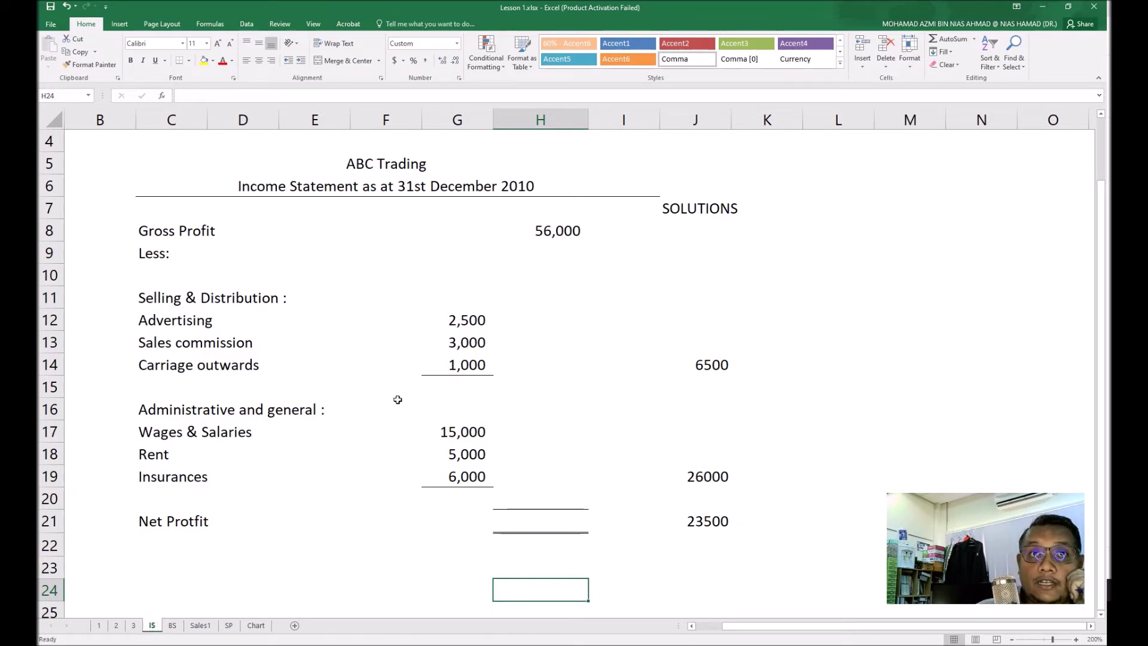
- Enter =SUM(G12:G14) in H14 on the IS sheet, totalling 6,500
{"action": "left_click", "coordinate": [547, 366]}
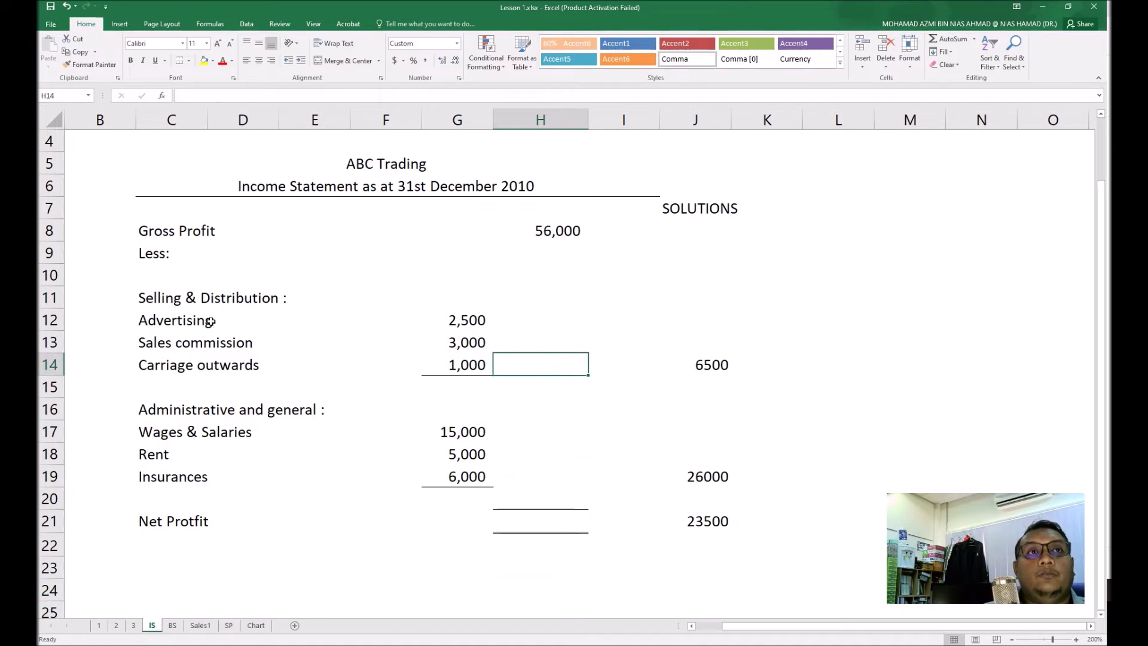
{"action": "left_click_drag", "start_coordinate": [468, 320], "coordinate": [476, 372]}
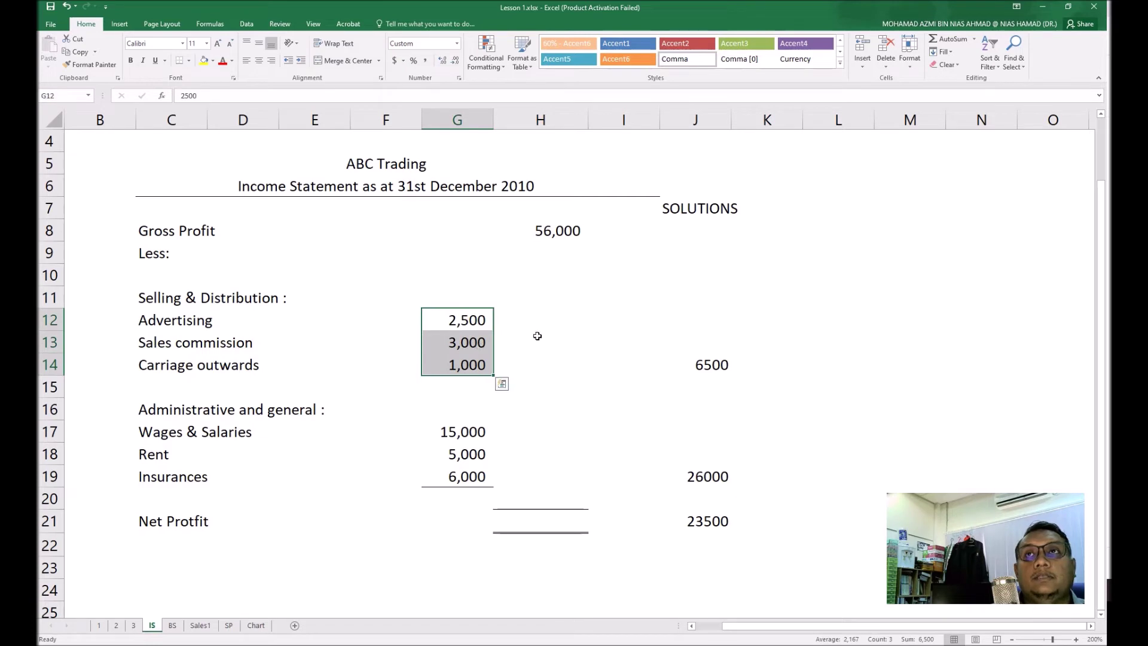
{"action": "left_click", "coordinate": [540, 367]}
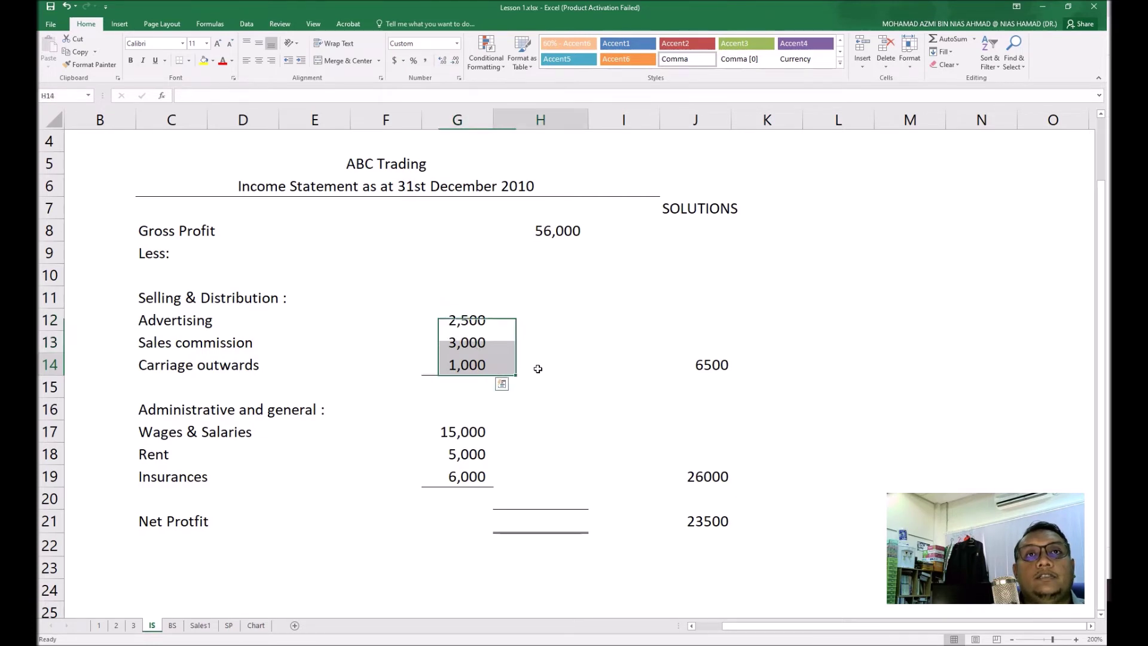
{"action": "left_click", "coordinate": [958, 42]}
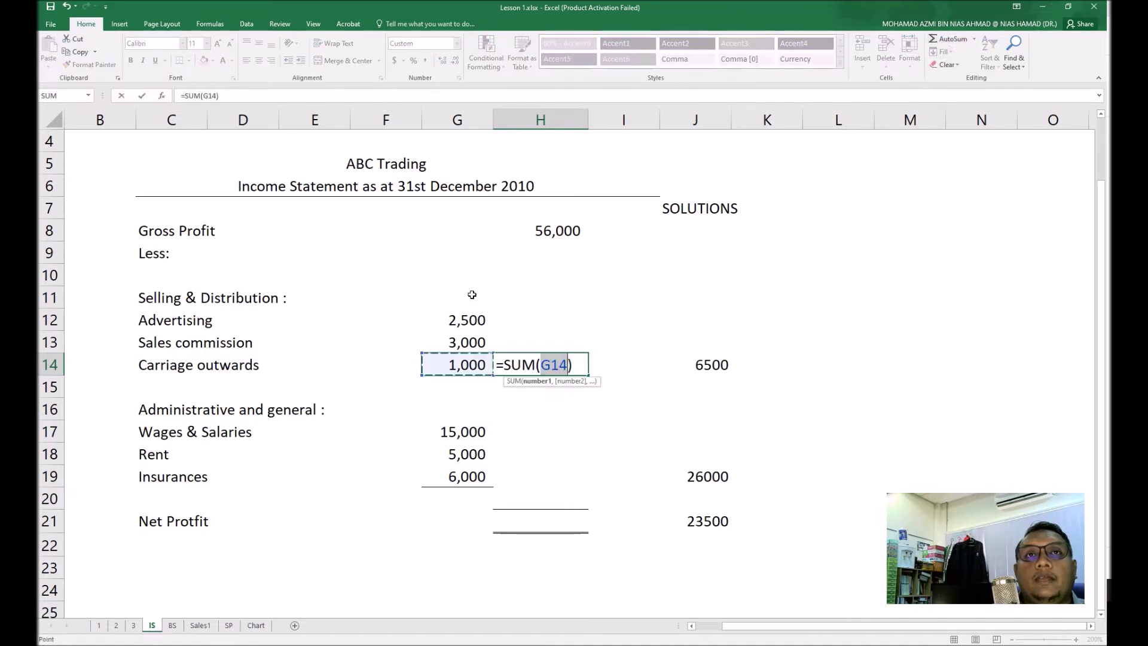
{"action": "key", "text": "Up"}
{"action": "key", "text": "Up"}
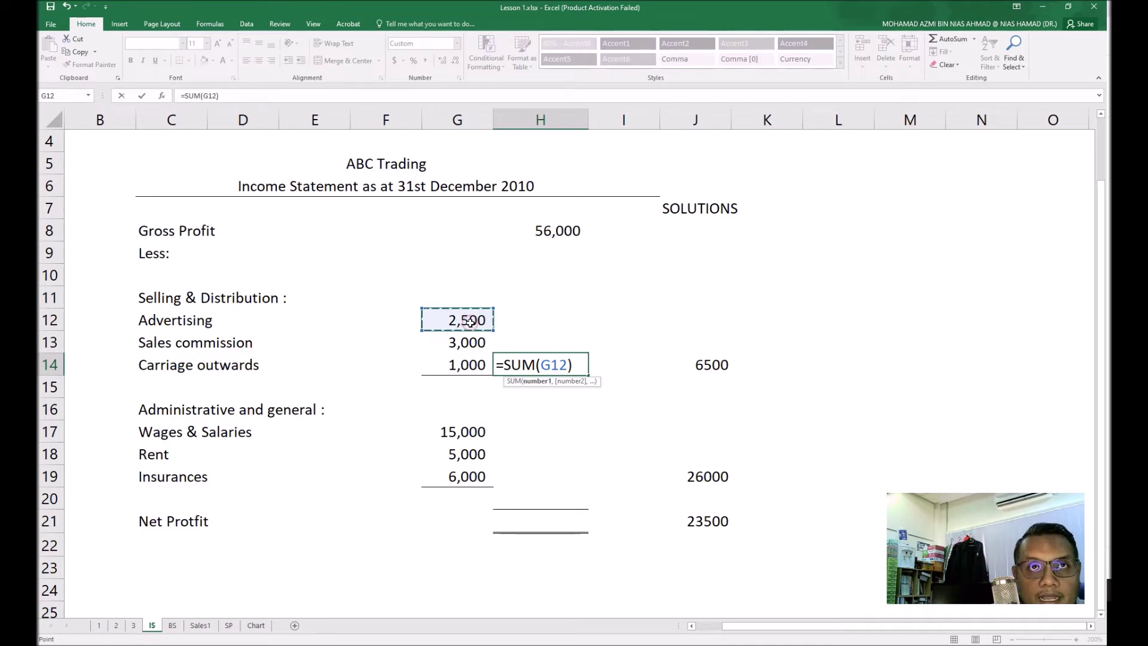
{"action": "left_click_drag", "start_coordinate": [470, 322], "coordinate": [473, 373]}
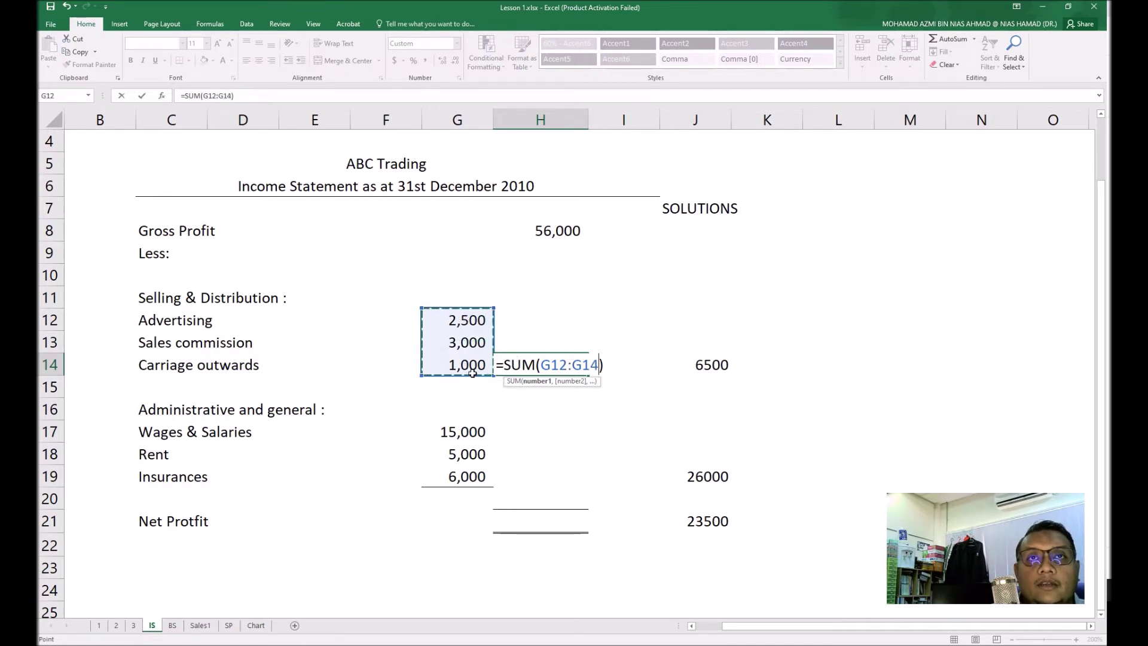
{"action": "key", "text": "Return"}
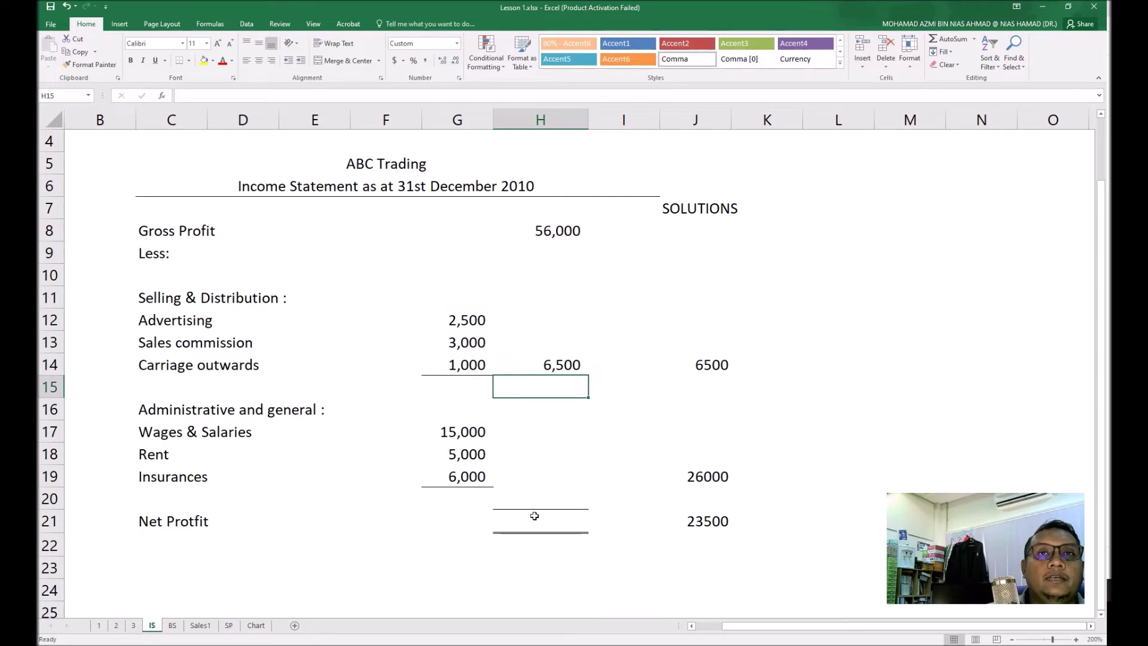
- AutoSum the administrative expenses G17:G19 into H19, giving 26,000
{"action": "left_click", "coordinate": [542, 476]}
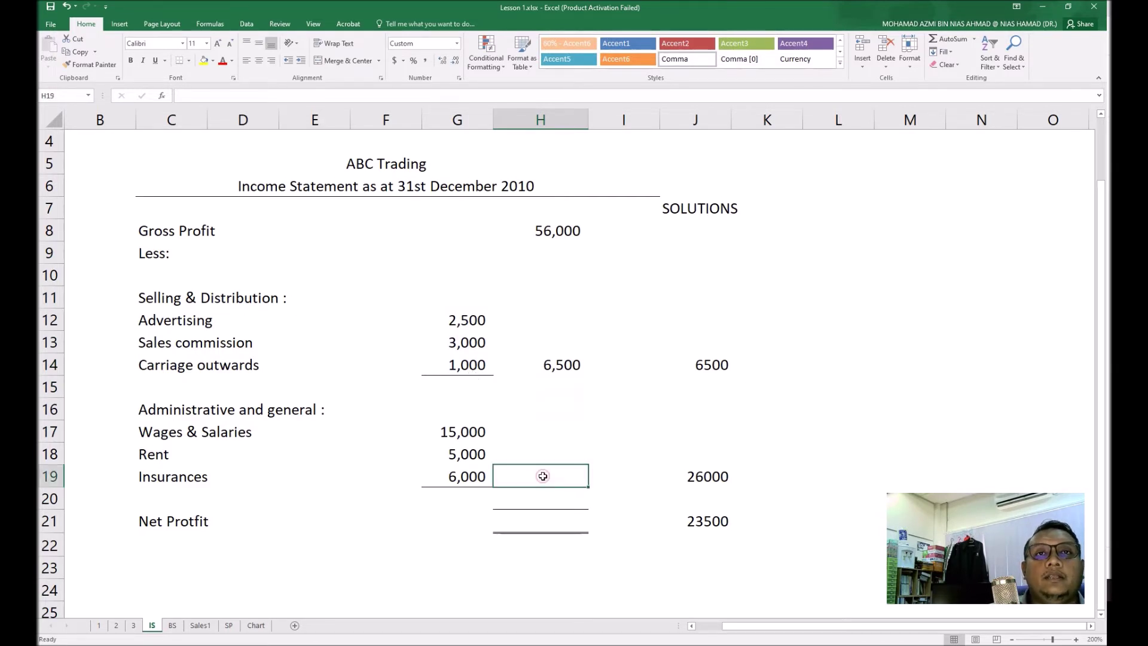
{"action": "type", "text": "="}
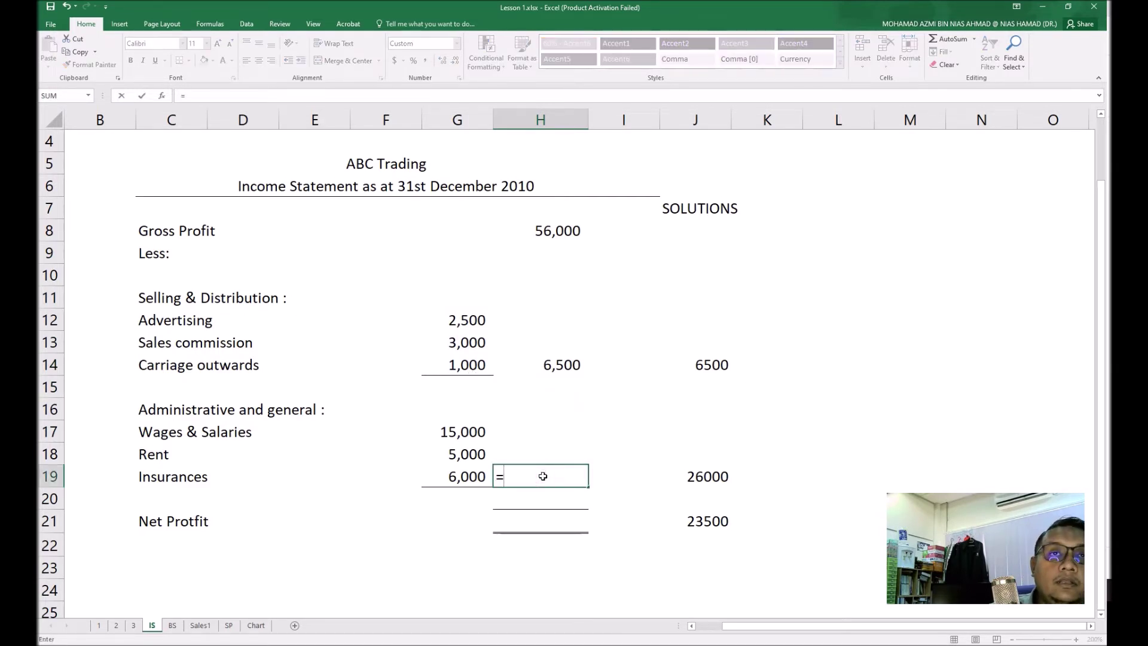
{"action": "key", "text": "Escape"}
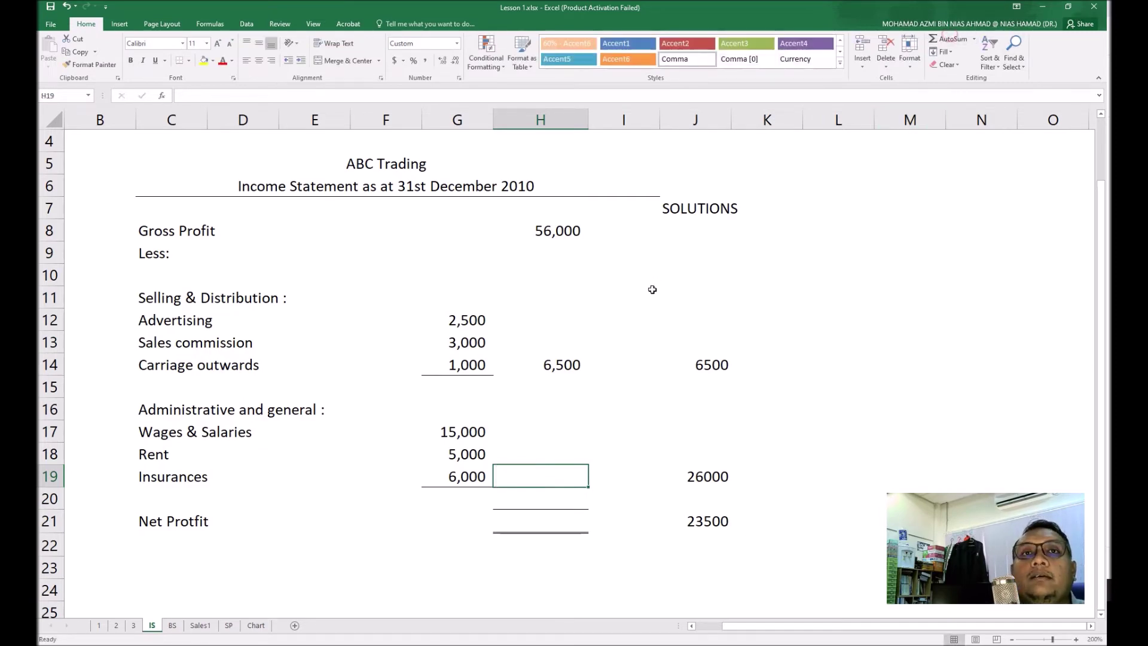
{"action": "left_click", "coordinate": [940, 40]}
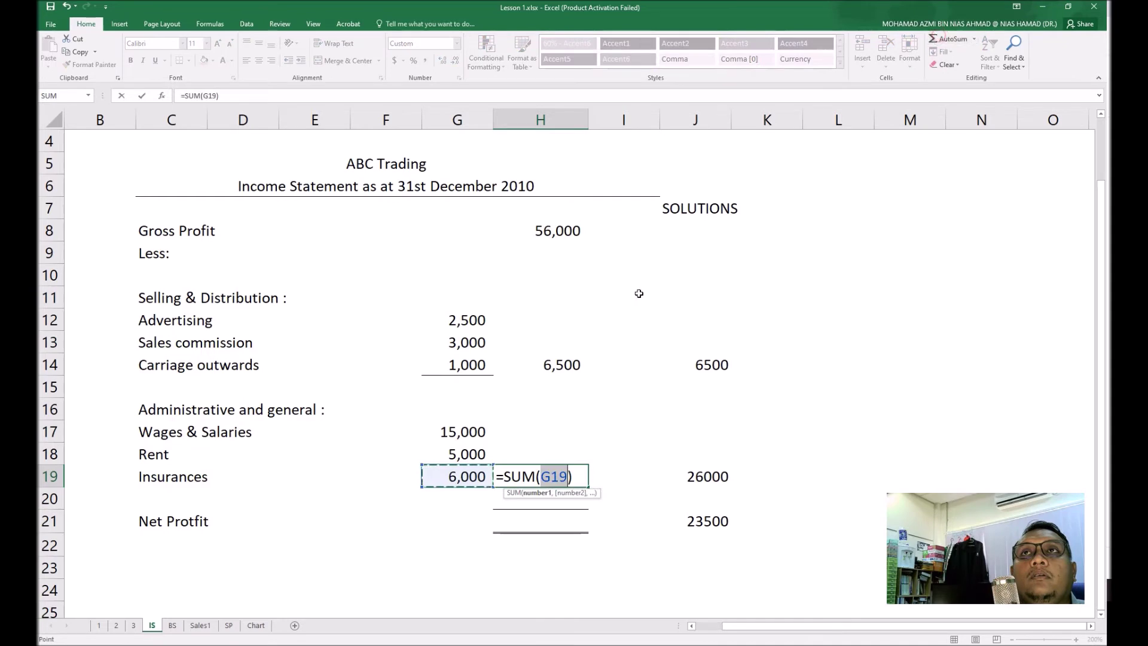
{"action": "left_click_drag", "start_coordinate": [470, 431], "coordinate": [472, 474]}
{"action": "key", "text": "Return"}
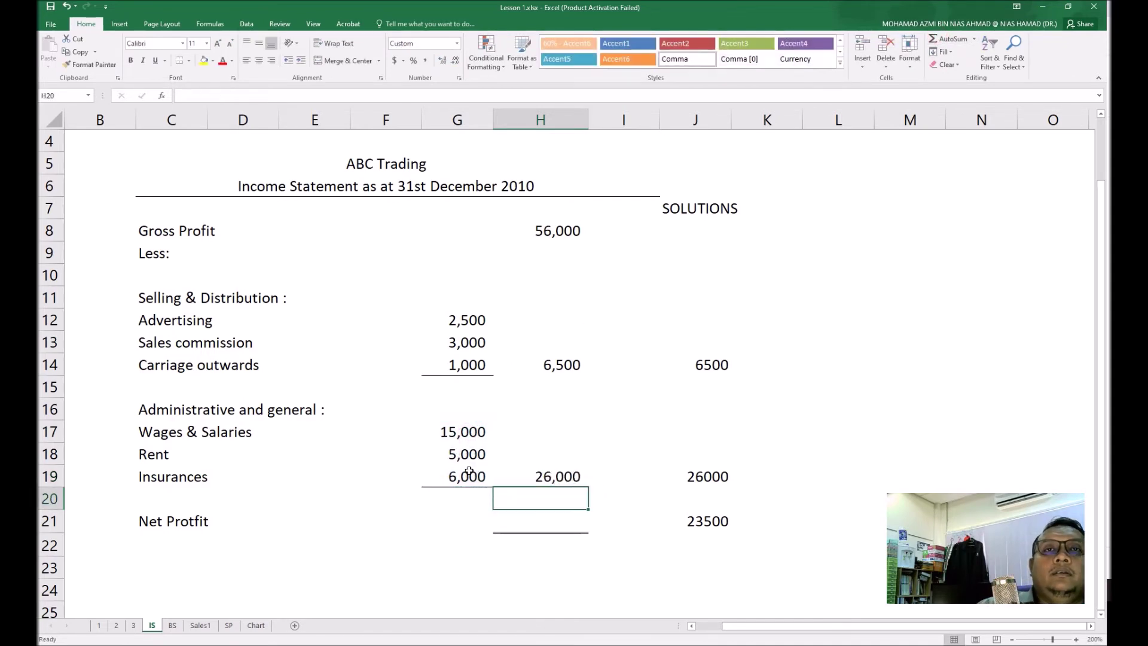
{"action": "left_click", "coordinate": [556, 525]}
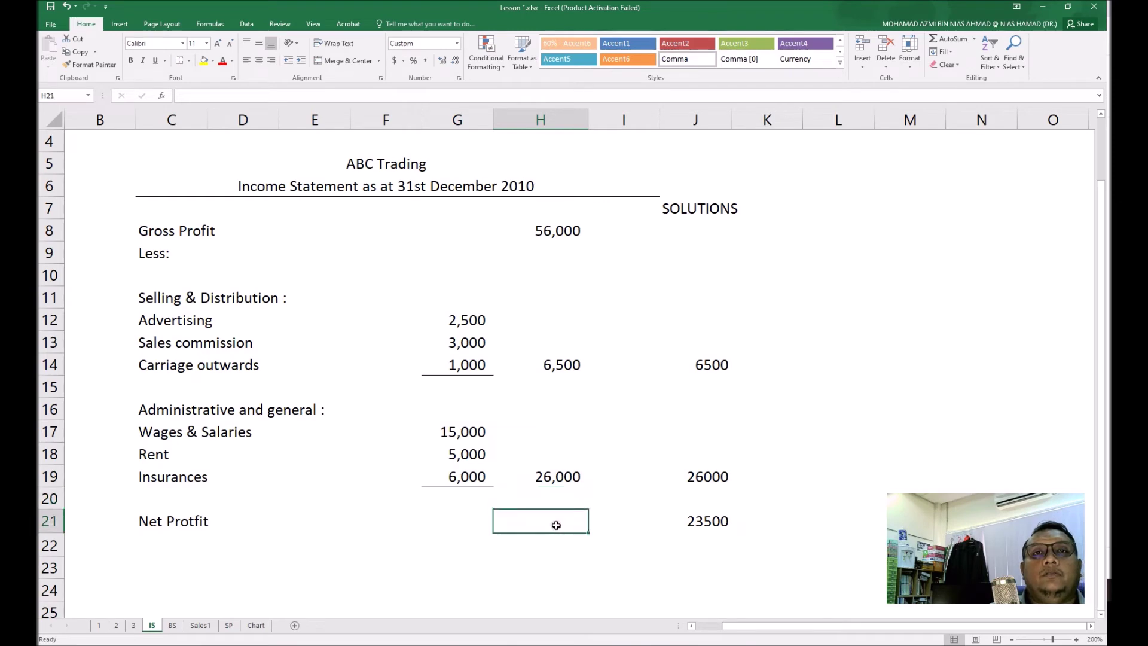
- Enter =H8-H14-H19 in H21 so Net Profit shows 23,500
{"action": "type", "text": "="}
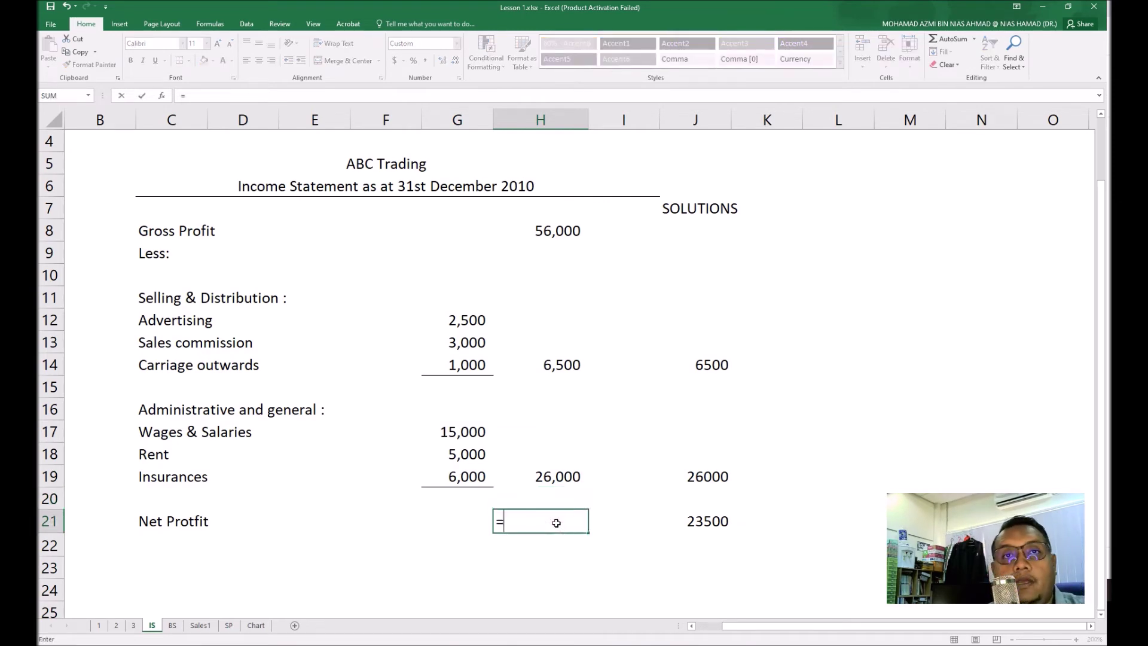
{"action": "left_click", "coordinate": [555, 229]}
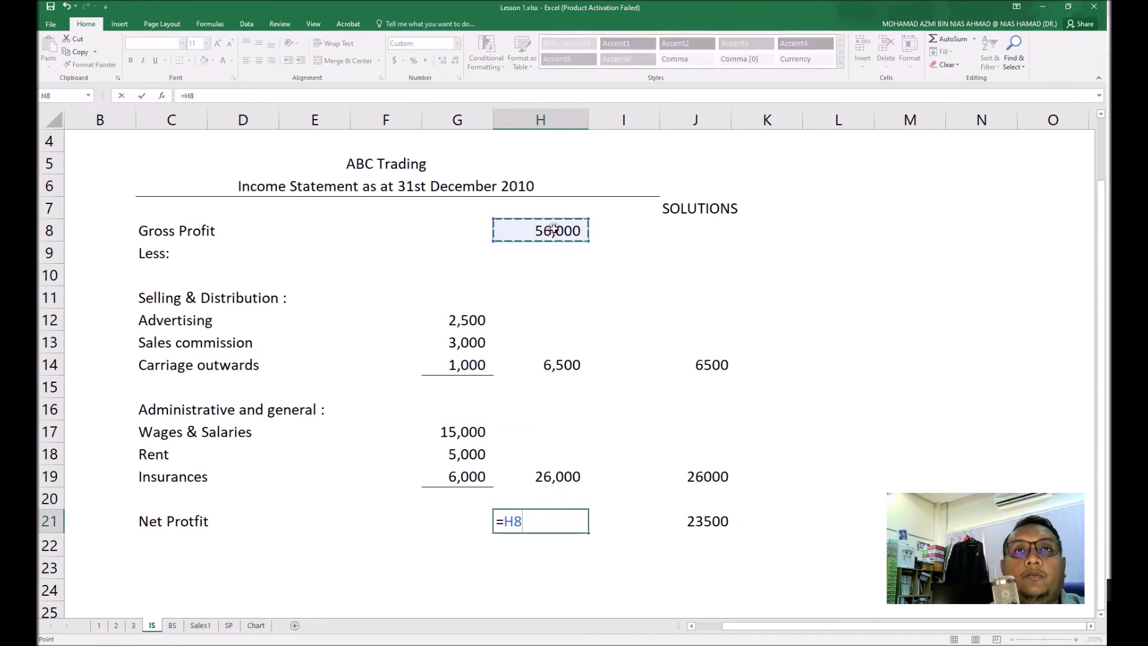
{"action": "type", "text": "-"}
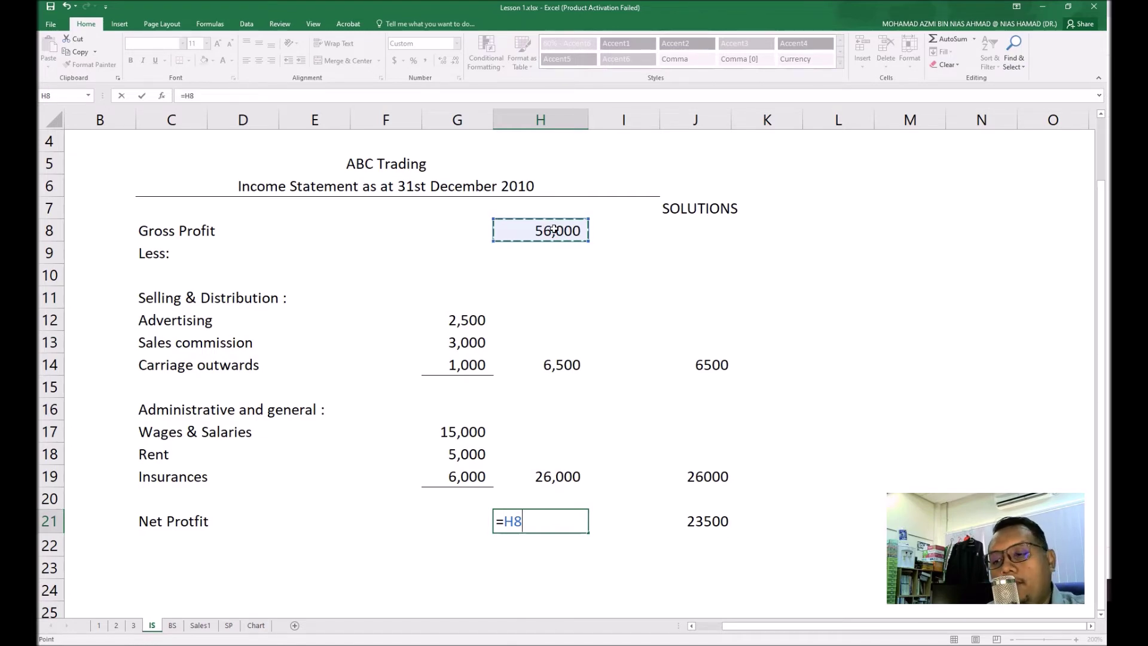
{"action": "left_click", "coordinate": [565, 364]}
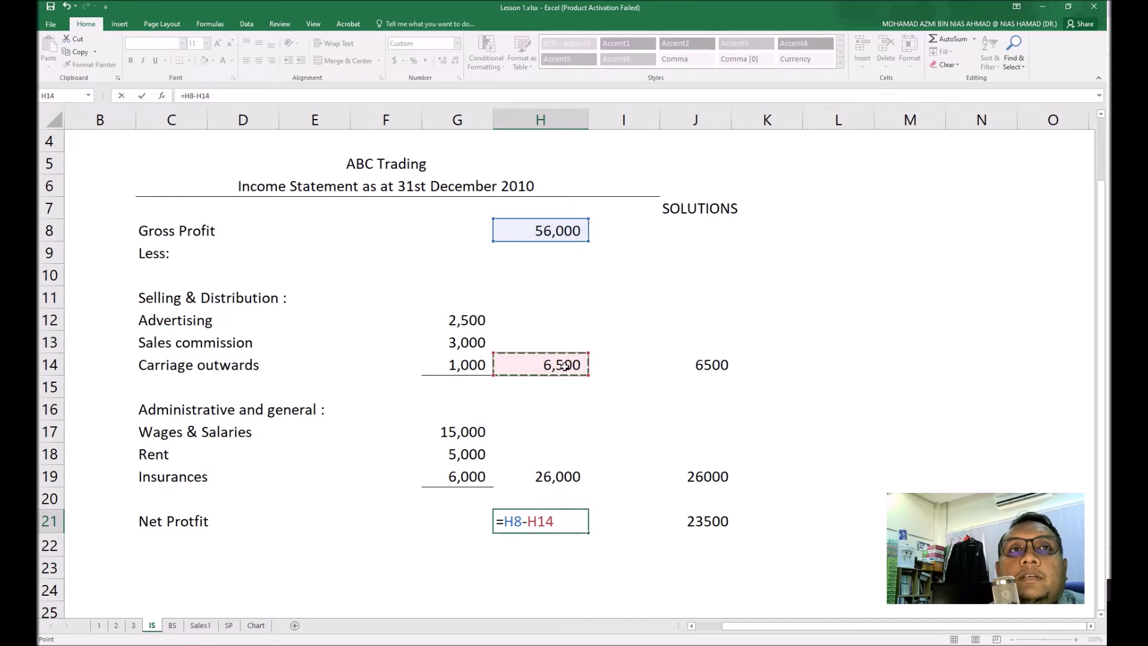
{"action": "type", "text": "-"}
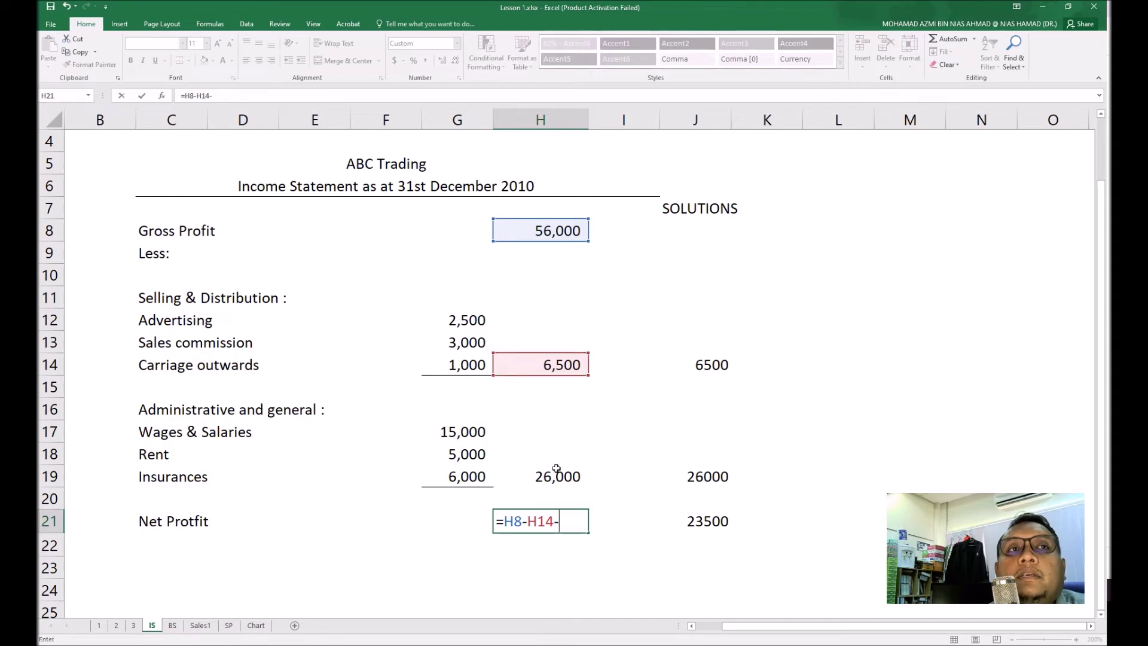
{"action": "left_click", "coordinate": [556, 468]}
{"action": "key", "text": "Return"}
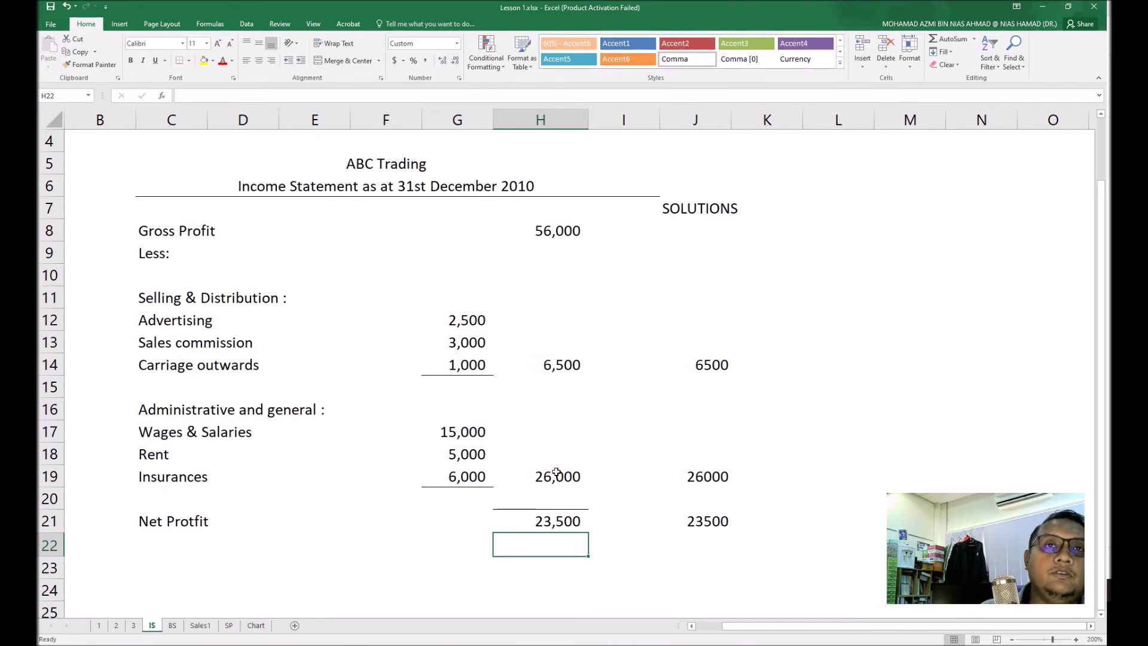
- Compare the BS, IS and trial balance sheets, checking Advertising Exp in J20 and the H21 net profit formula
{"action": "left_click", "coordinate": [173, 625]}
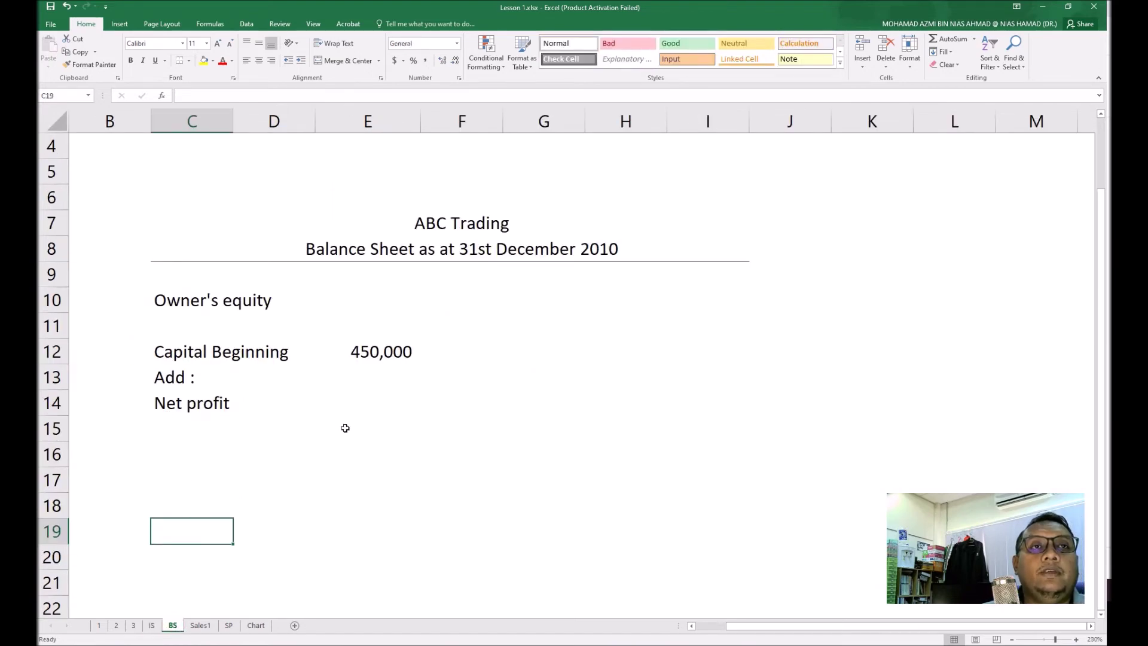
{"action": "left_click", "coordinate": [152, 626]}
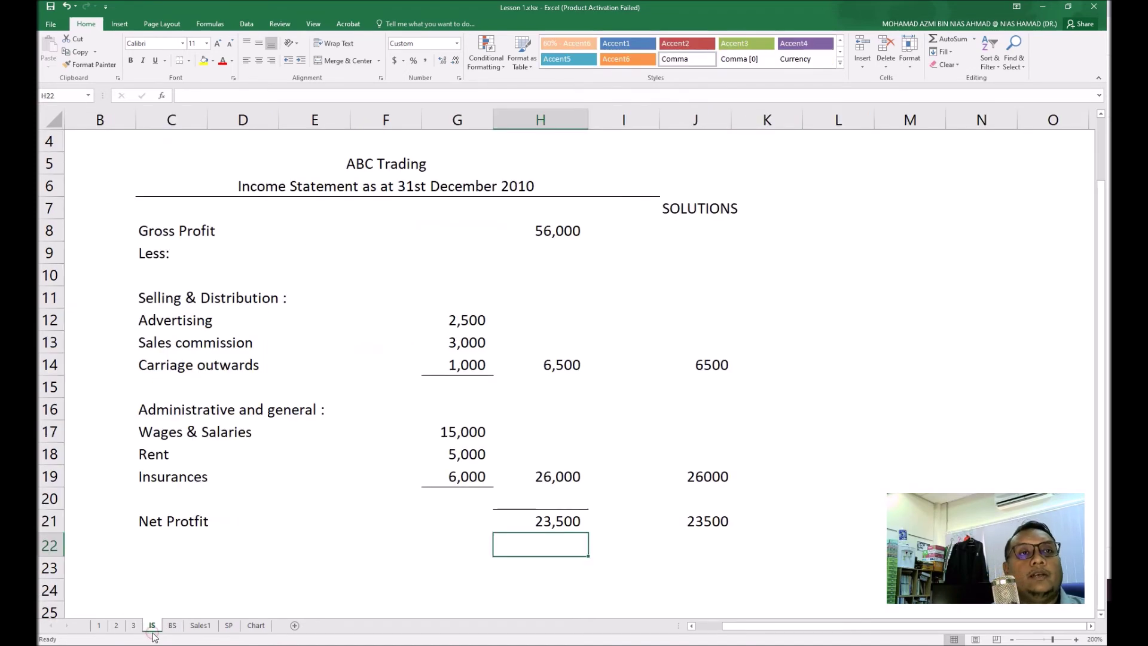
{"action": "left_click", "coordinate": [134, 625]}
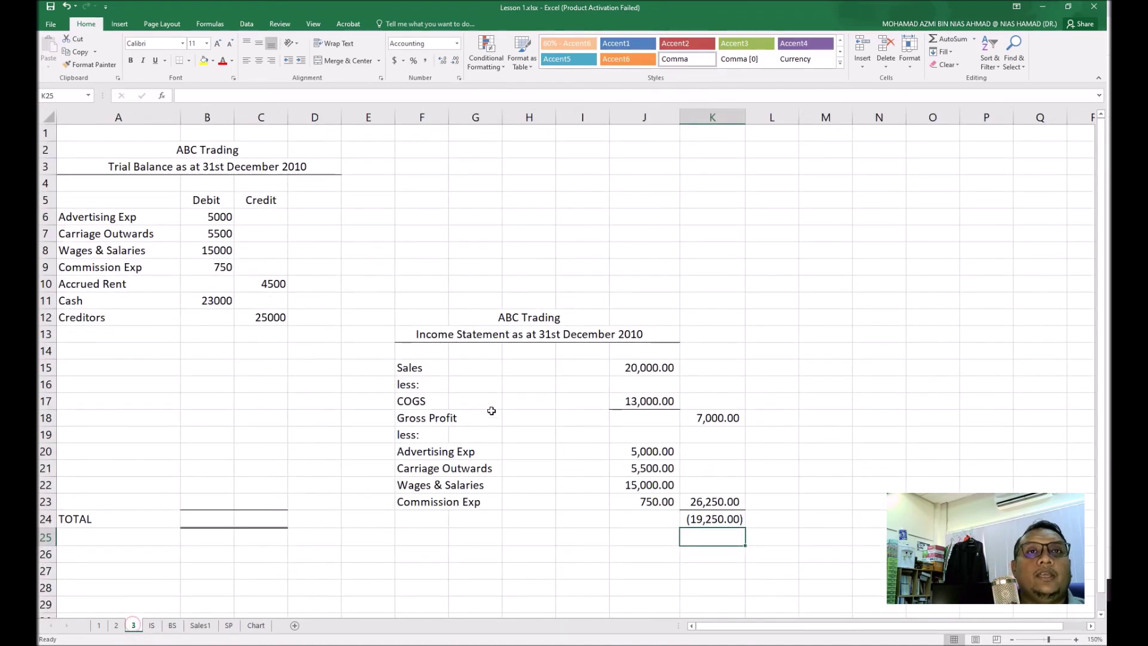
{"action": "left_click", "coordinate": [637, 454]}
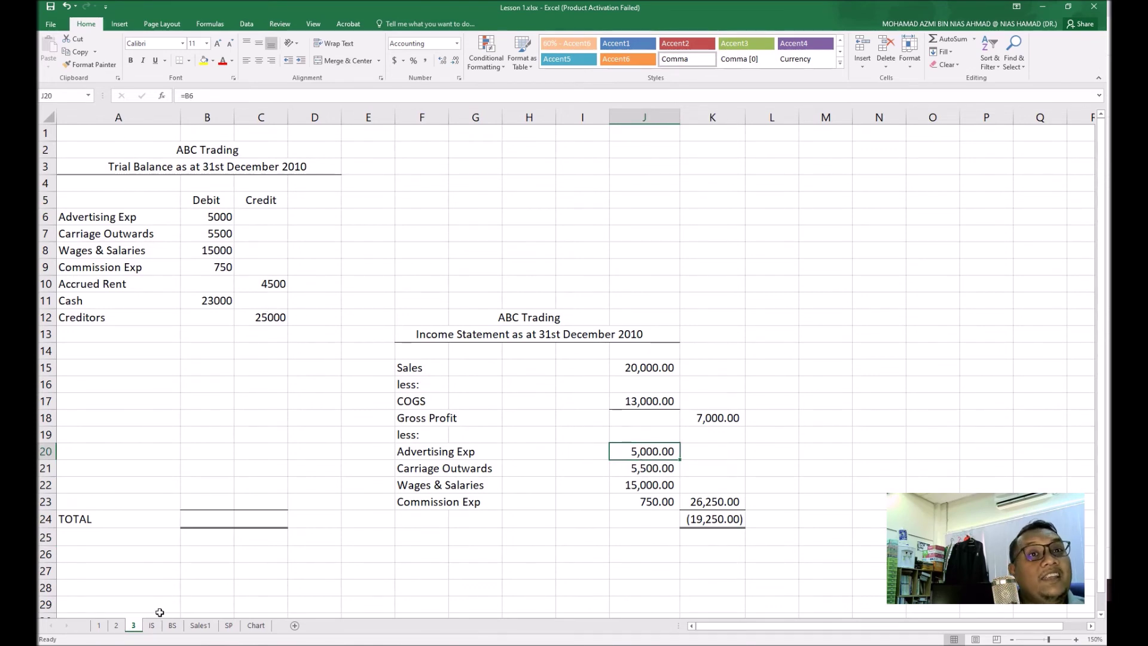
{"action": "left_click", "coordinate": [172, 625]}
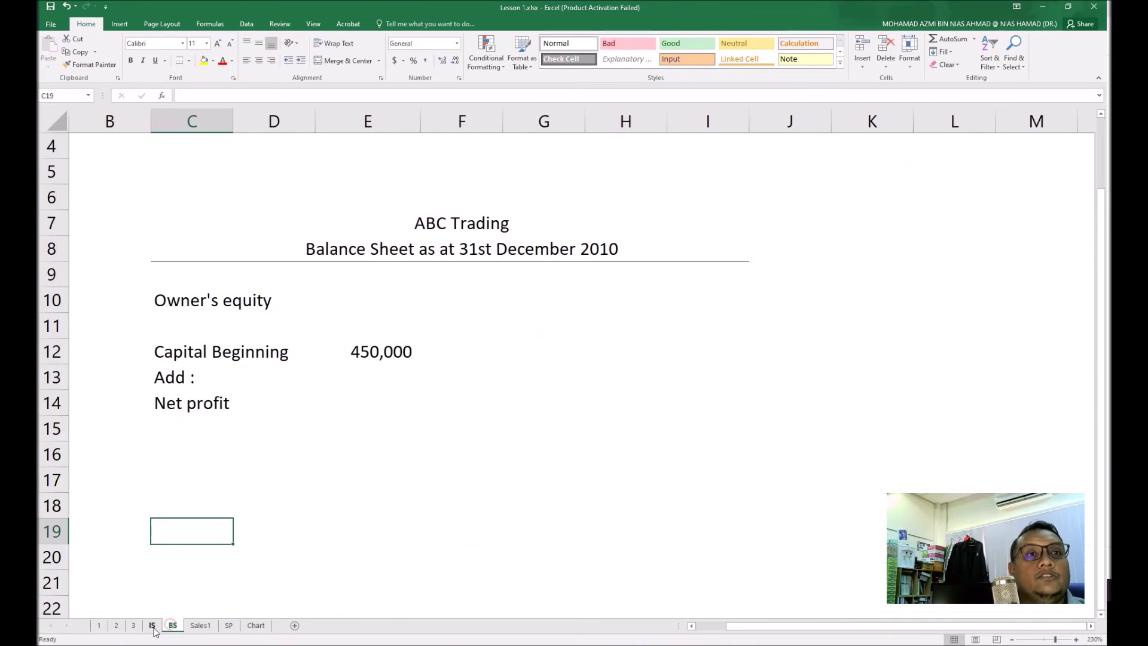
{"action": "left_click", "coordinate": [153, 626]}
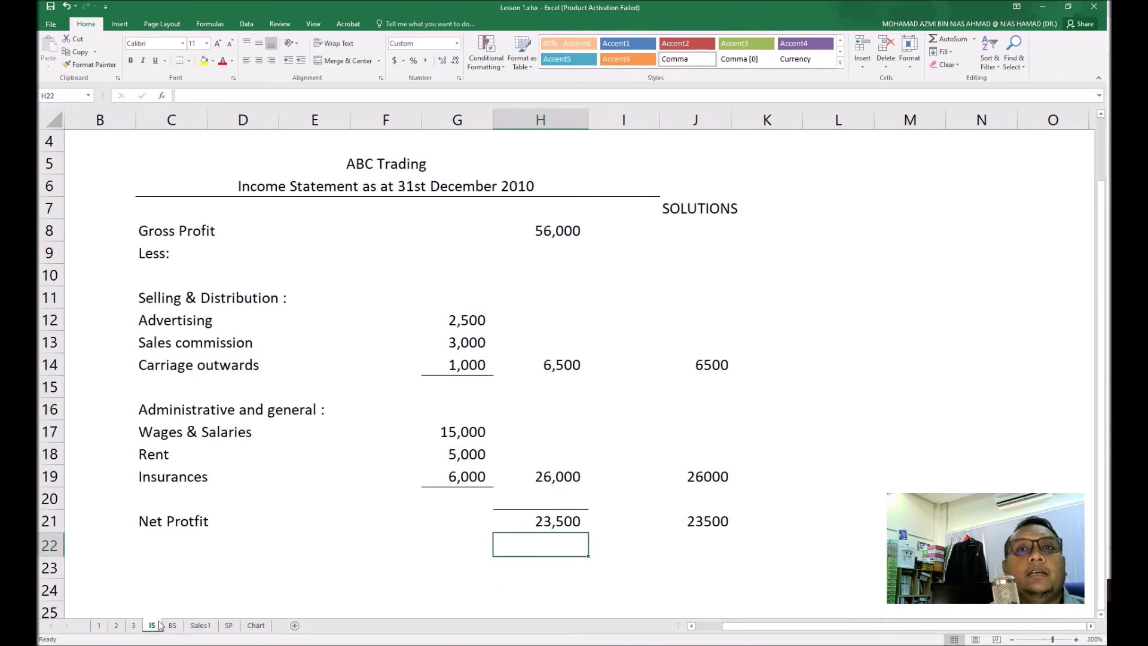
{"action": "left_click_drag", "start_coordinate": [585, 514], "coordinate": [534, 525]}
- On the Balance Sheet, start a formula in the empty Net profit cell E14
{"action": "left_click", "coordinate": [172, 625]}
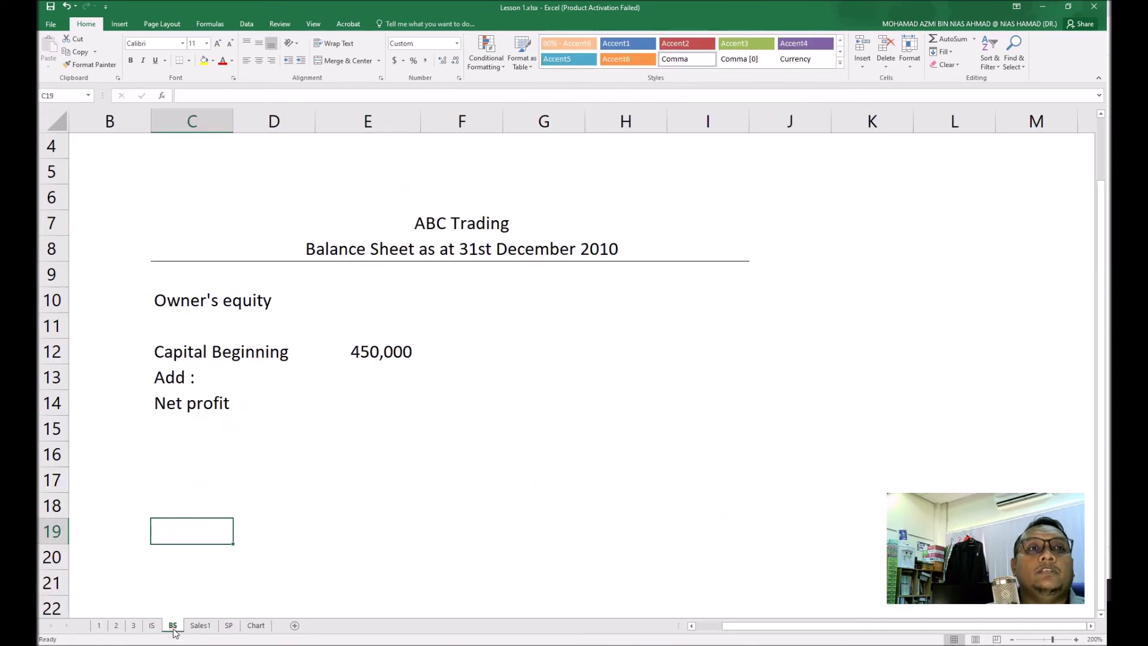
{"action": "left_click", "coordinate": [355, 400]}
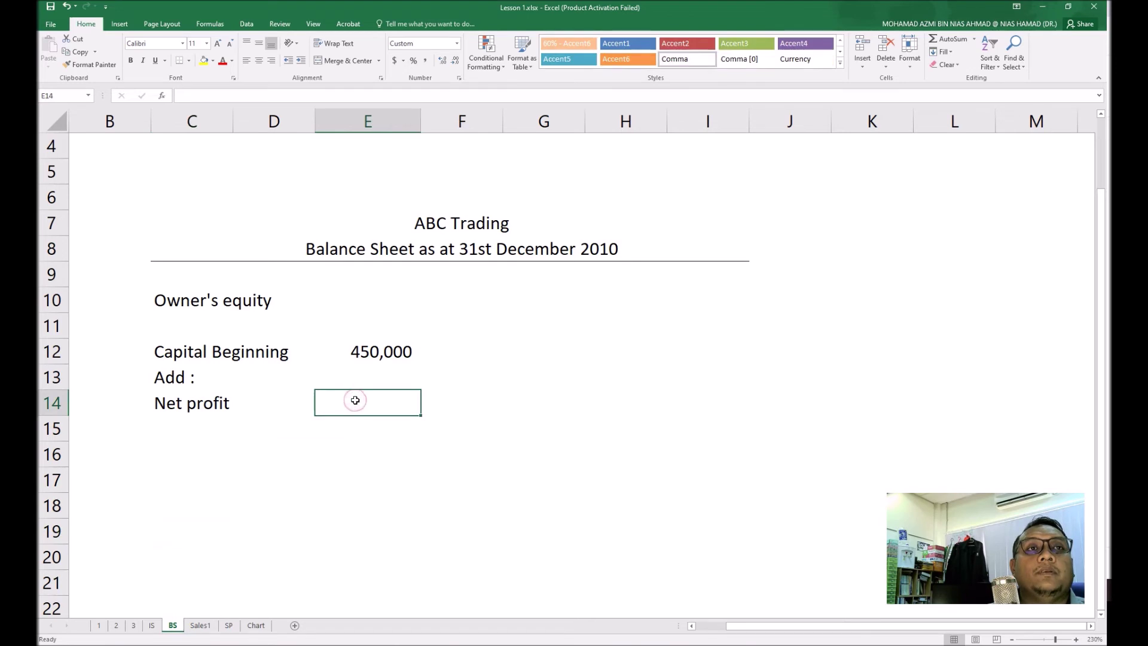
{"action": "left_click", "coordinate": [375, 352]}
{"action": "left_click", "coordinate": [375, 374]}
{"action": "left_click", "coordinate": [362, 402]}
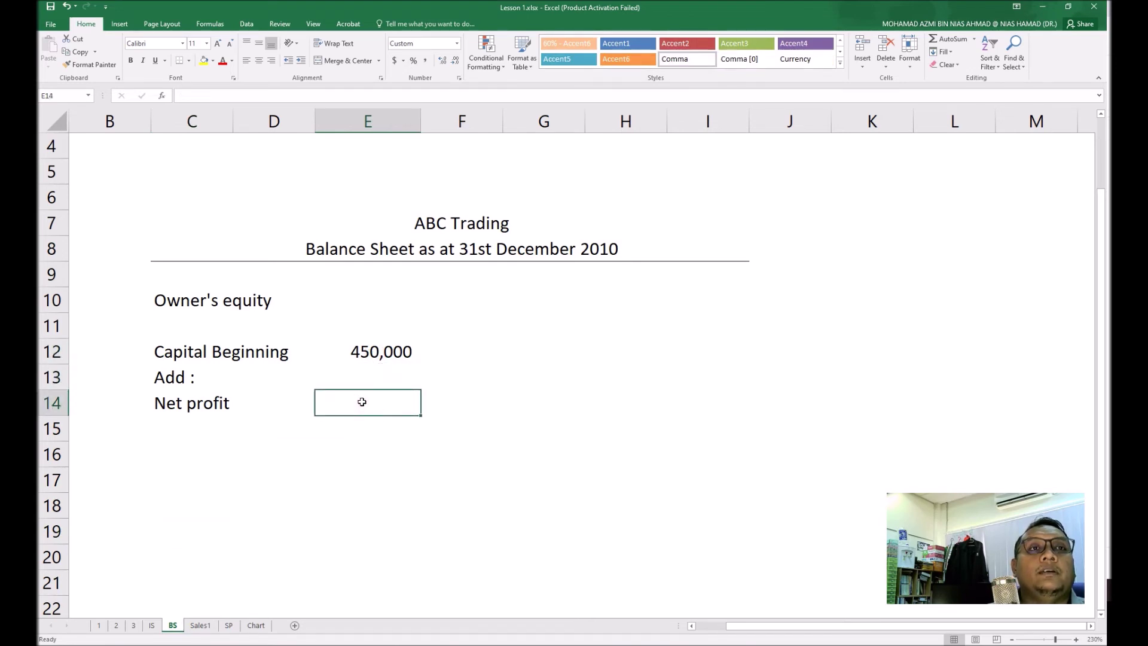
{"action": "left_click", "coordinate": [152, 625]}
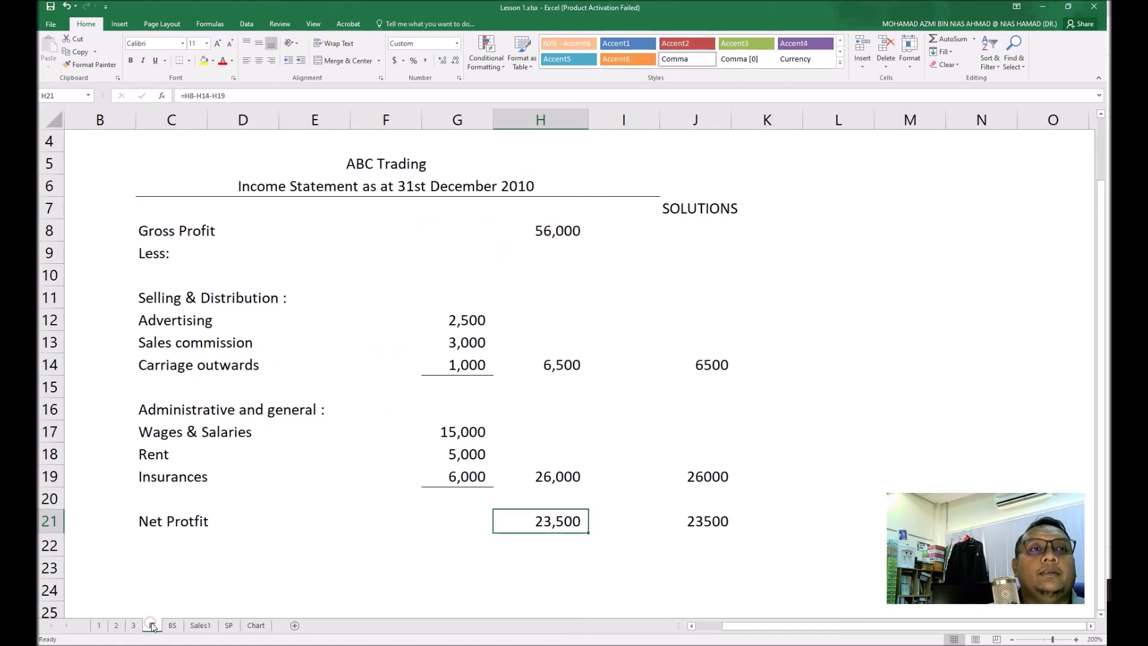
{"action": "key", "text": "ctrl+Page_Down"}
{"action": "left_click", "coordinate": [239, 567]}
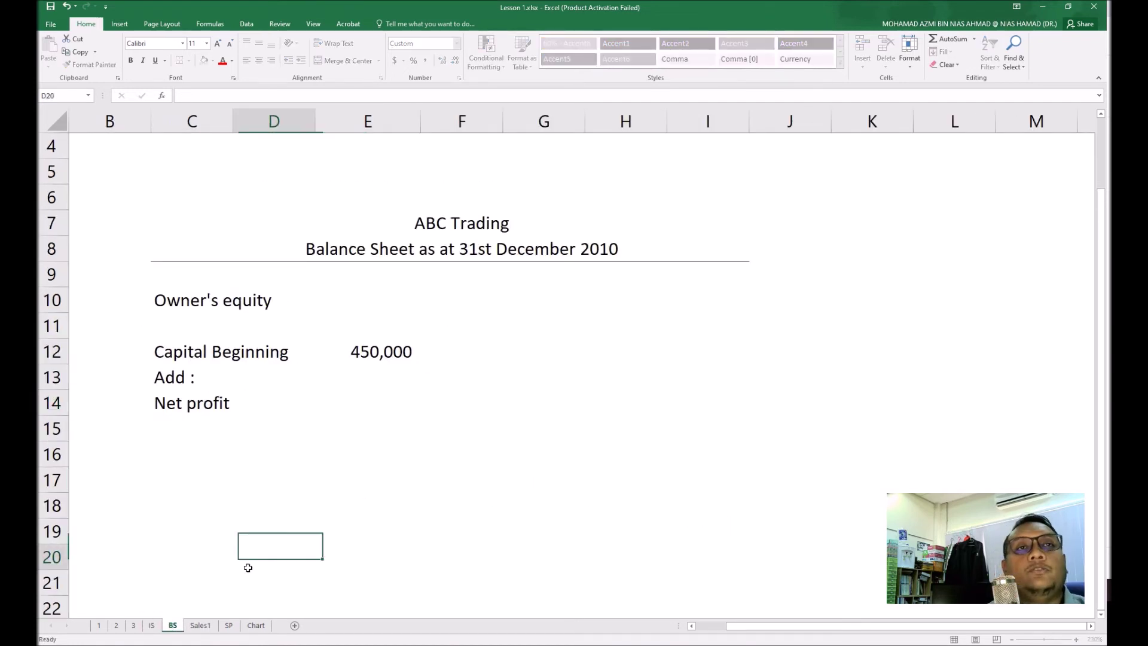
{"action": "left_click", "coordinate": [364, 408]}
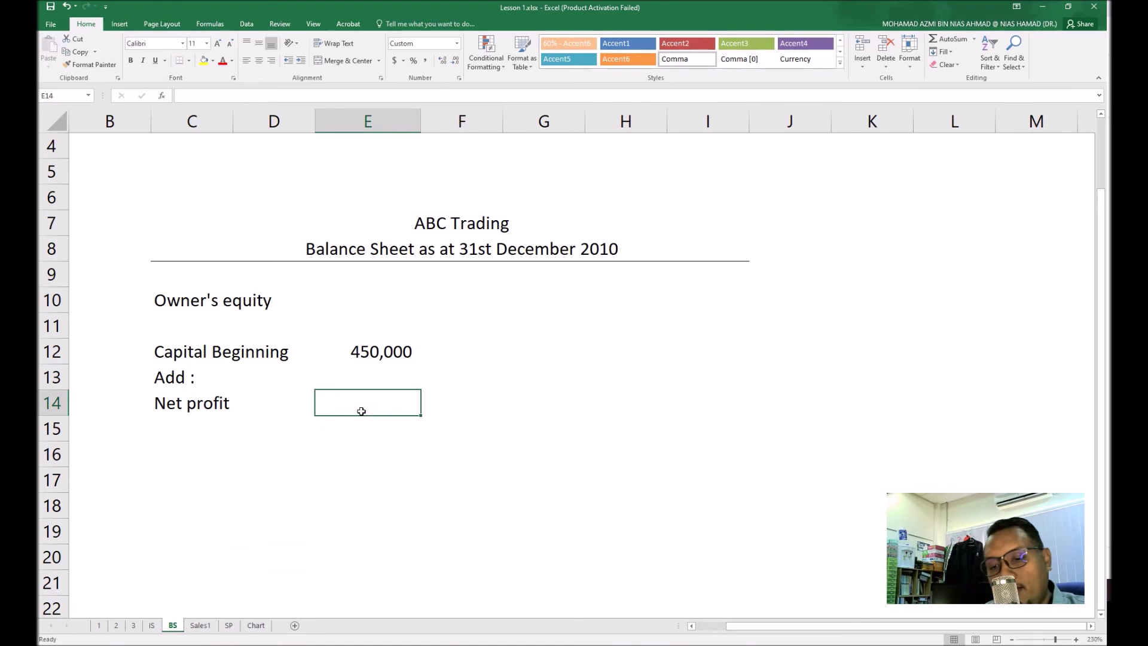
{"action": "type", "text": "="}
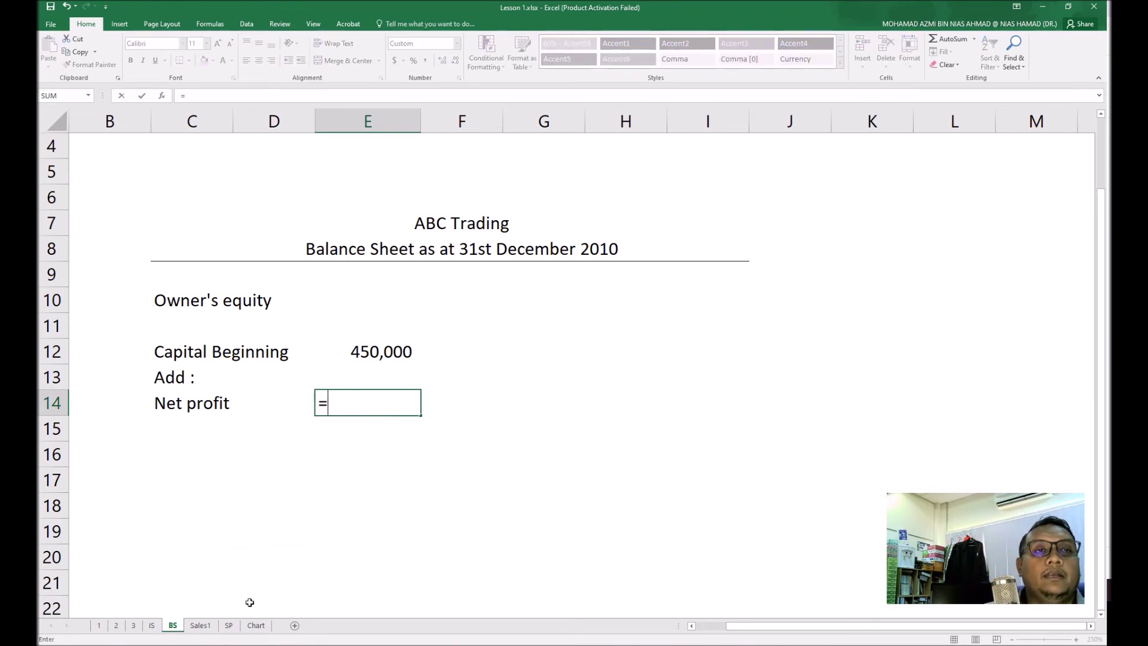
- Complete E14 as =IS!H21 so the Balance Sheet Net profit reads 23,500
{"action": "left_click", "coordinate": [152, 626]}
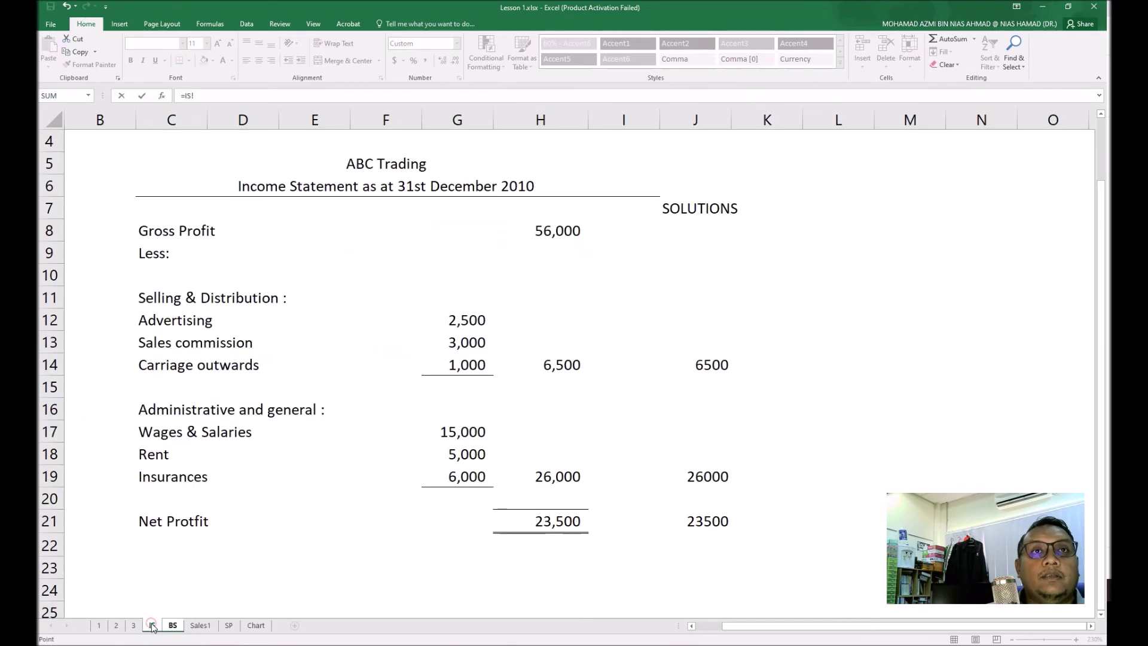
{"action": "left_click", "coordinate": [562, 520]}
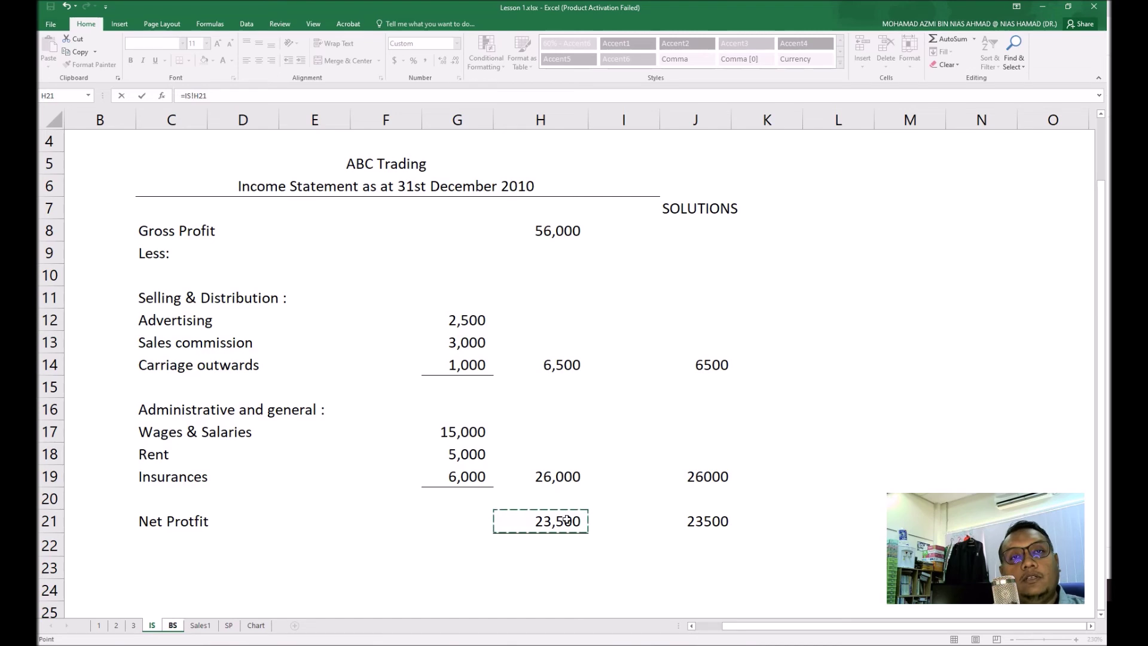
{"action": "key", "text": "Return"}
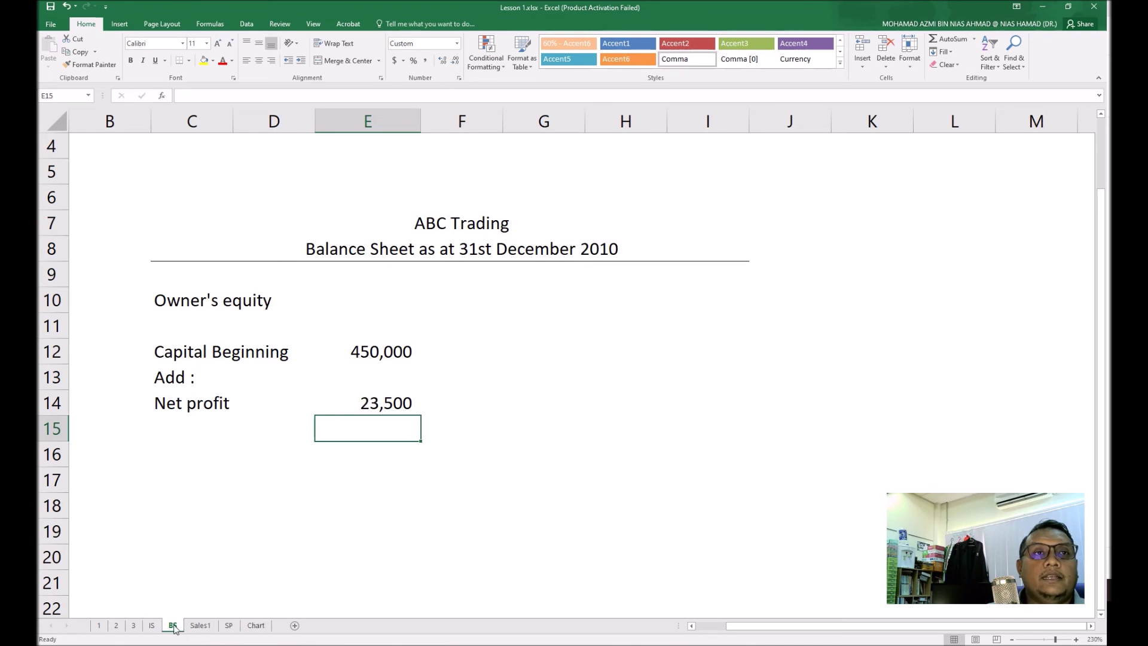
{"action": "left_click", "coordinate": [151, 625]}
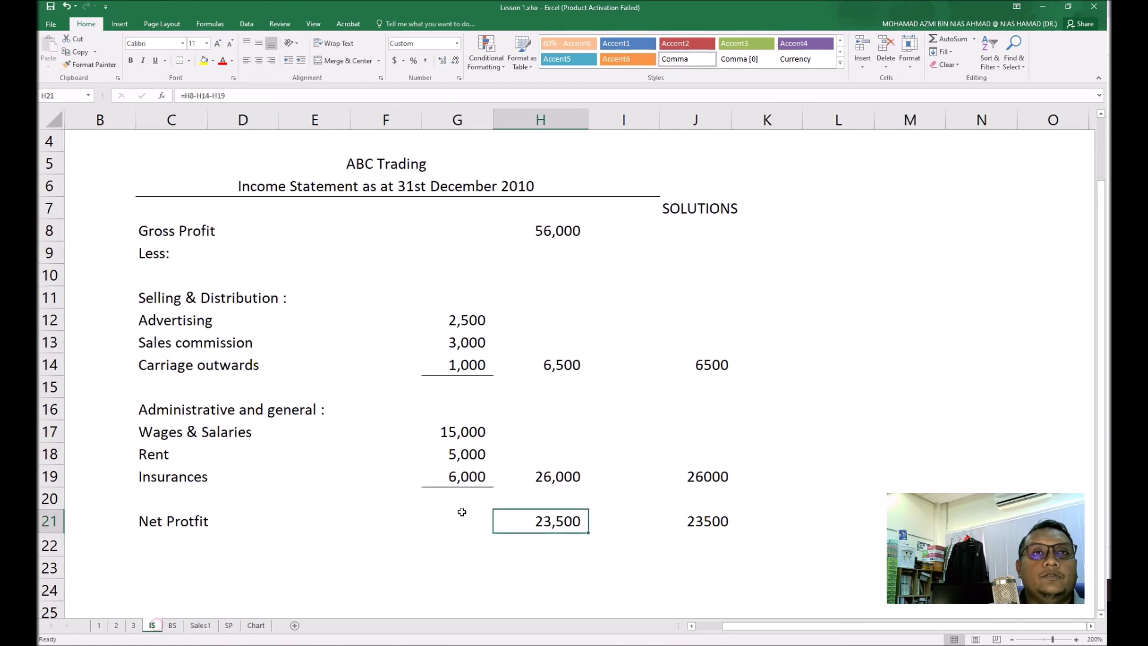
- Compare net profit on the IS and BS sheets, then select Gross Profit cell H8 on IS
{"action": "left_click", "coordinate": [549, 512]}
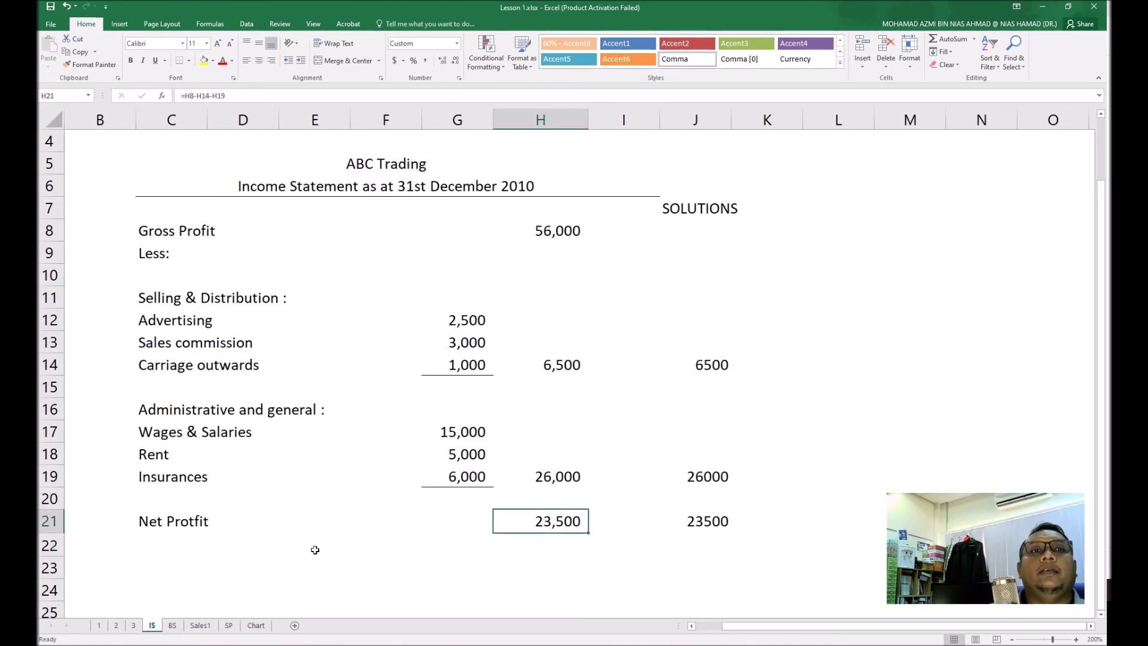
{"action": "left_click", "coordinate": [178, 630]}
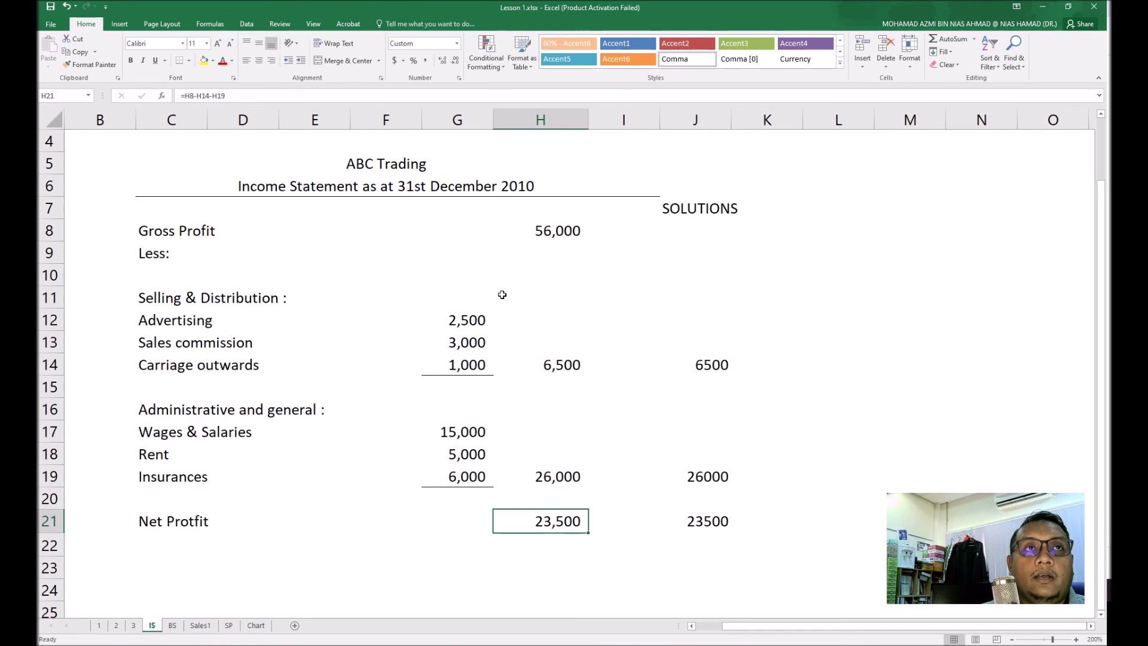
{"action": "left_click", "coordinate": [556, 235]}
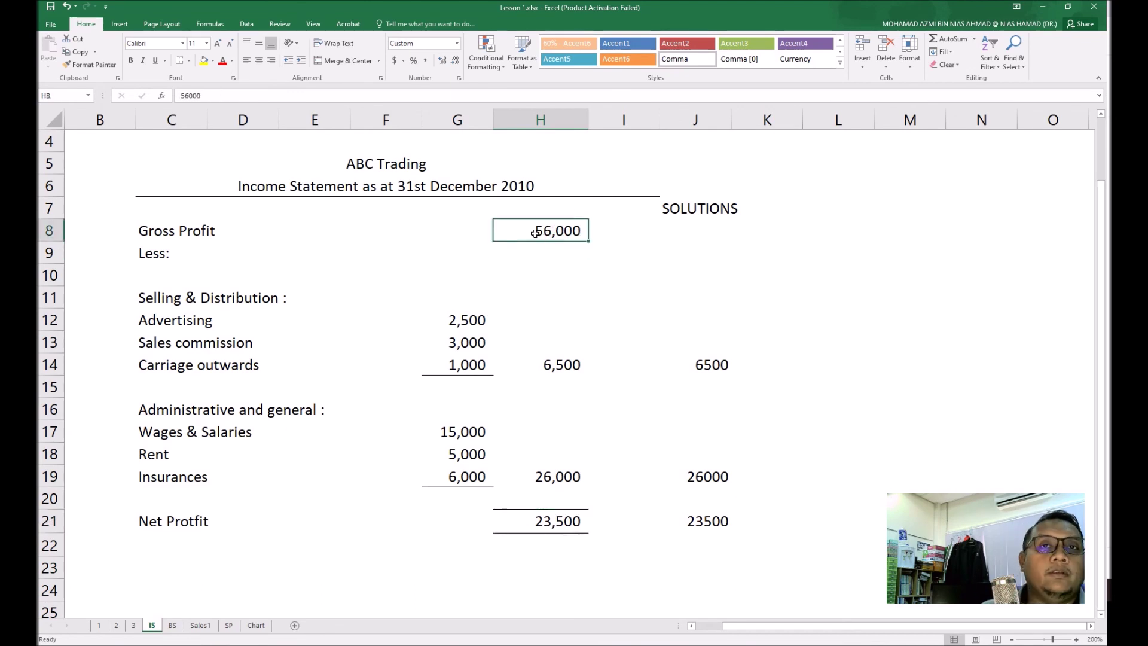
{"action": "left_click", "coordinate": [172, 625]}
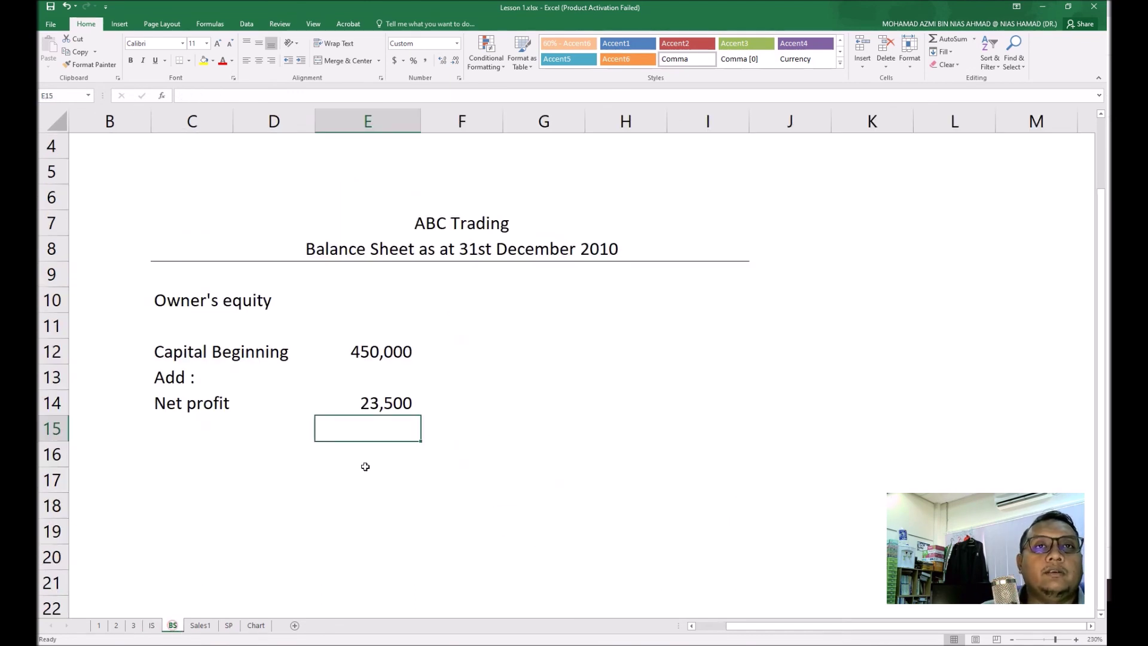
{"action": "left_click", "coordinate": [153, 625]}
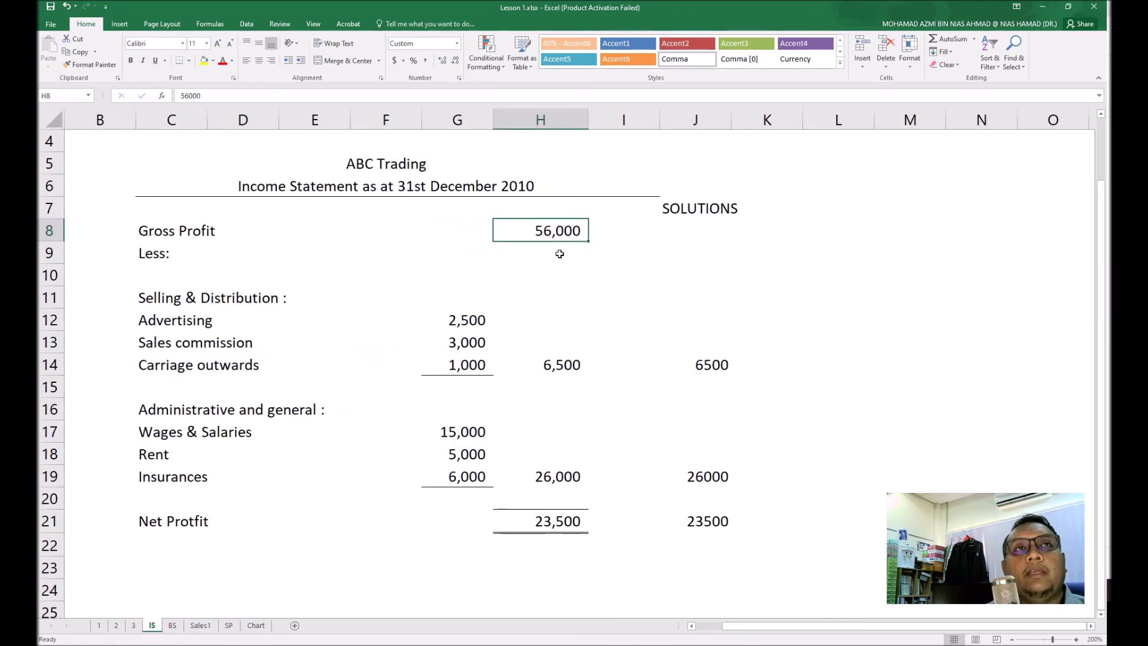
{"action": "left_click", "coordinate": [544, 228]}
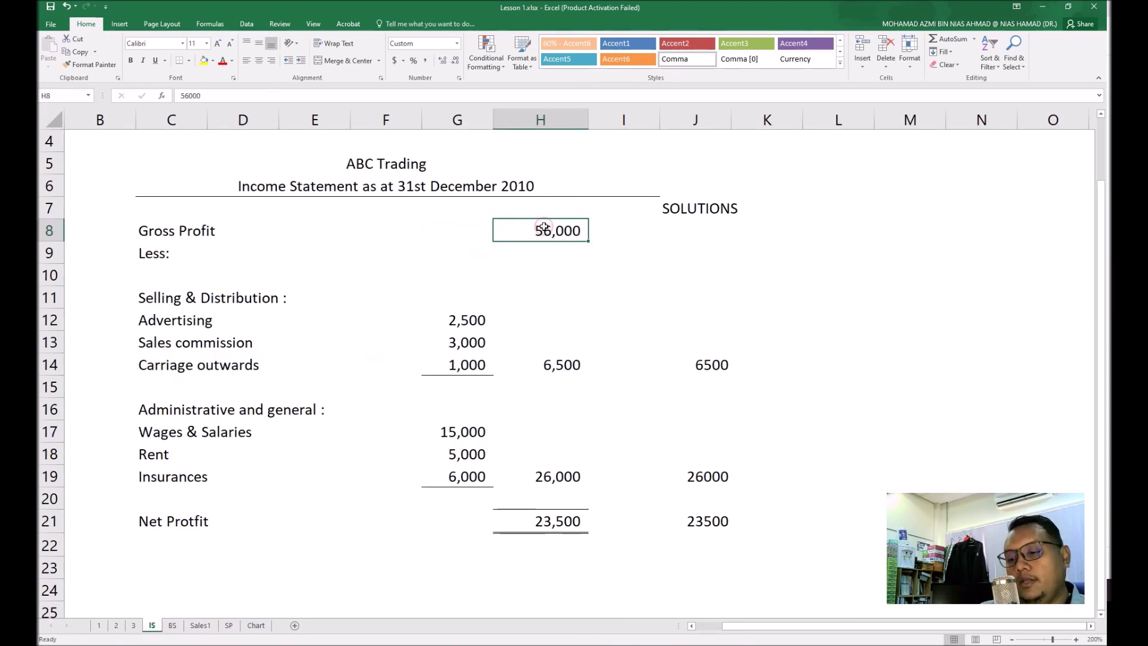
- Change Gross Profit in H8 to 1,000,000 and confirm the Balance Sheet Net profit shows 967,500
{"action": "type", "text": "1000000"}
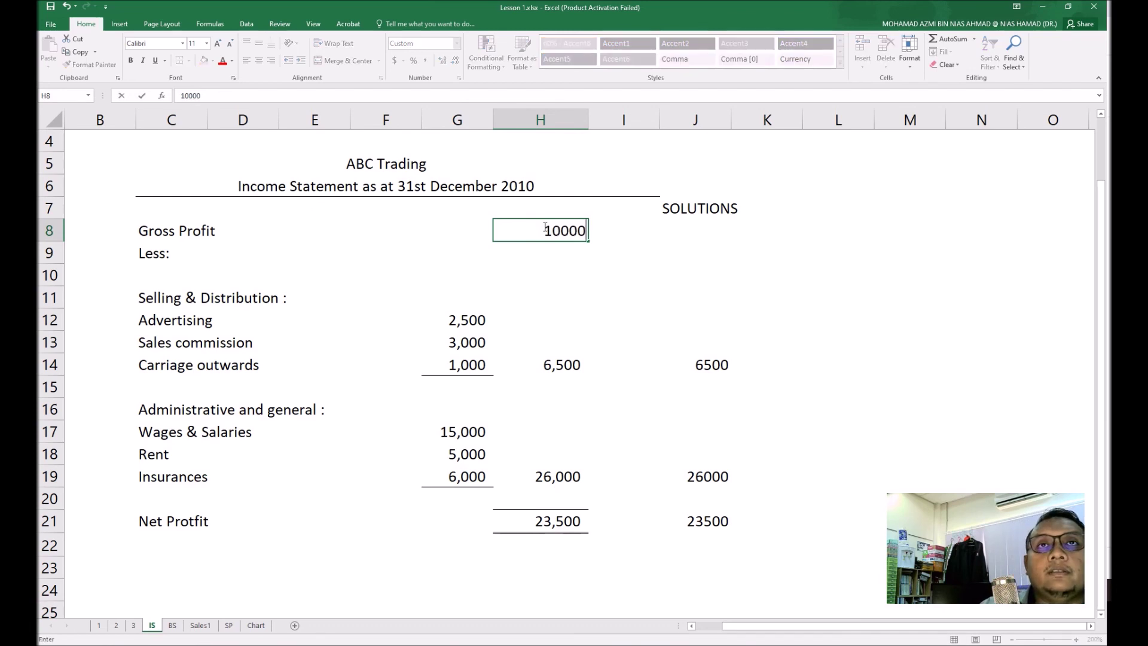
{"action": "key", "text": "Return"}
{"action": "key", "text": "Up"}
{"action": "key", "text": "Up"}
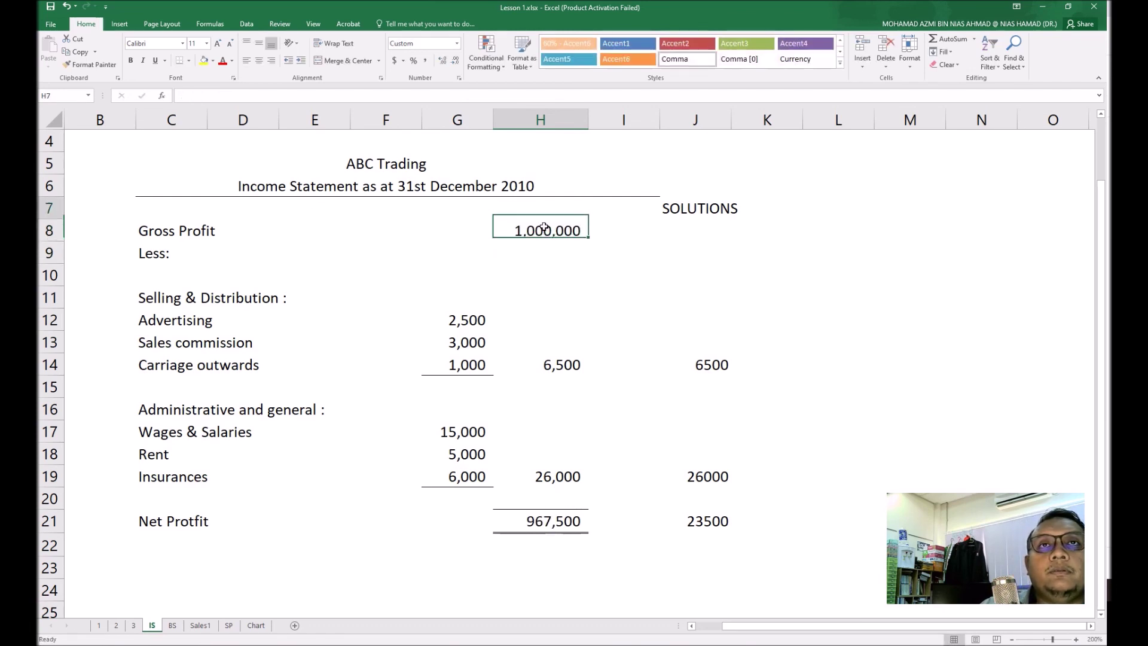
{"action": "type", "text": "0"}
{"action": "key", "text": "BackSpace"}
{"action": "key", "text": "Return"}
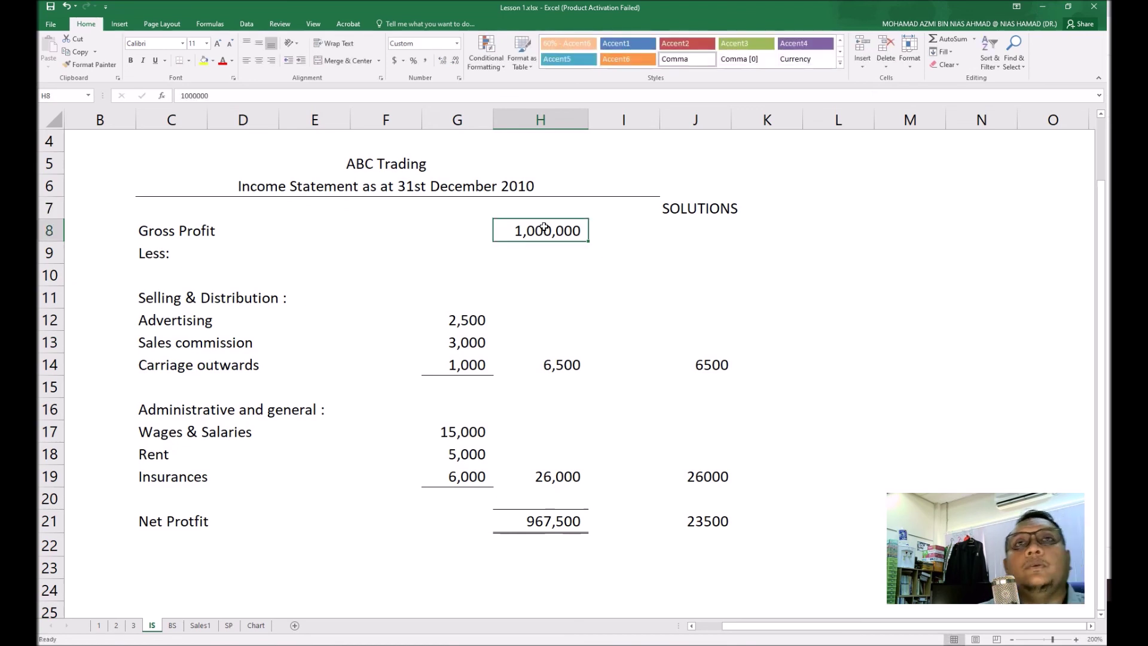
{"action": "left_click", "coordinate": [171, 625]}
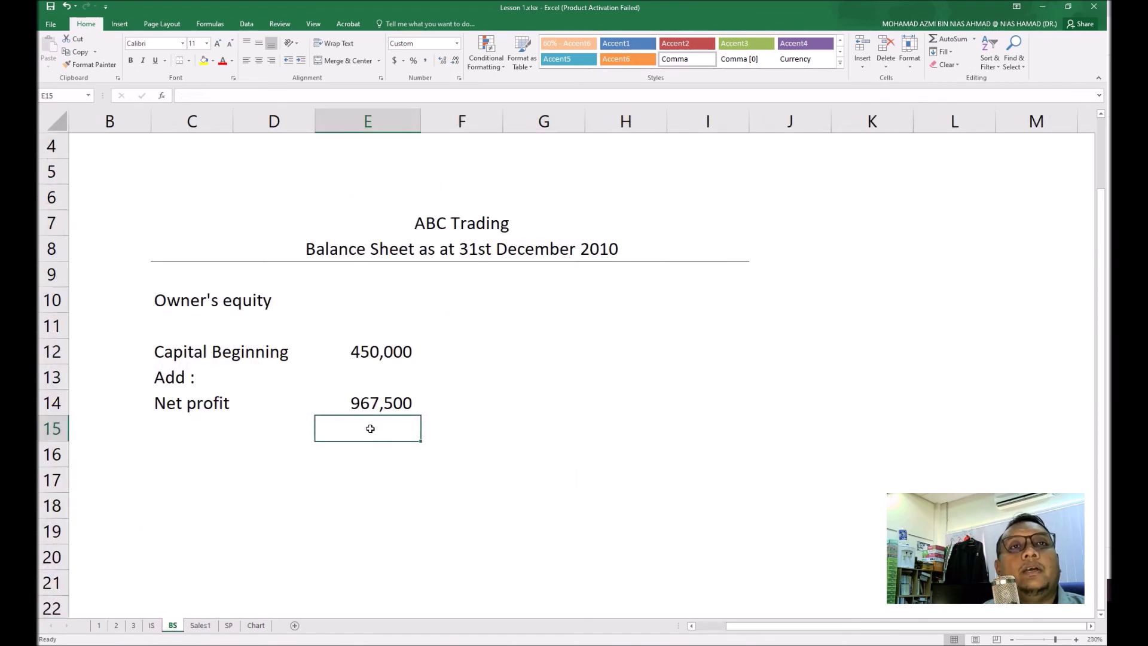
{"action": "left_click", "coordinate": [384, 476]}
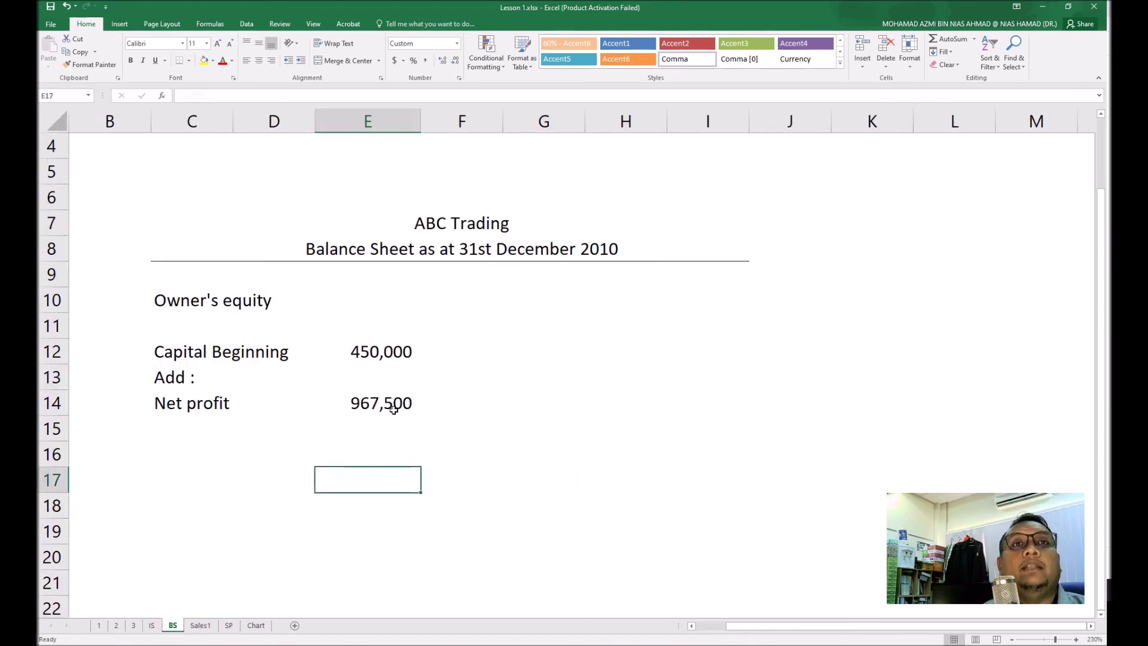